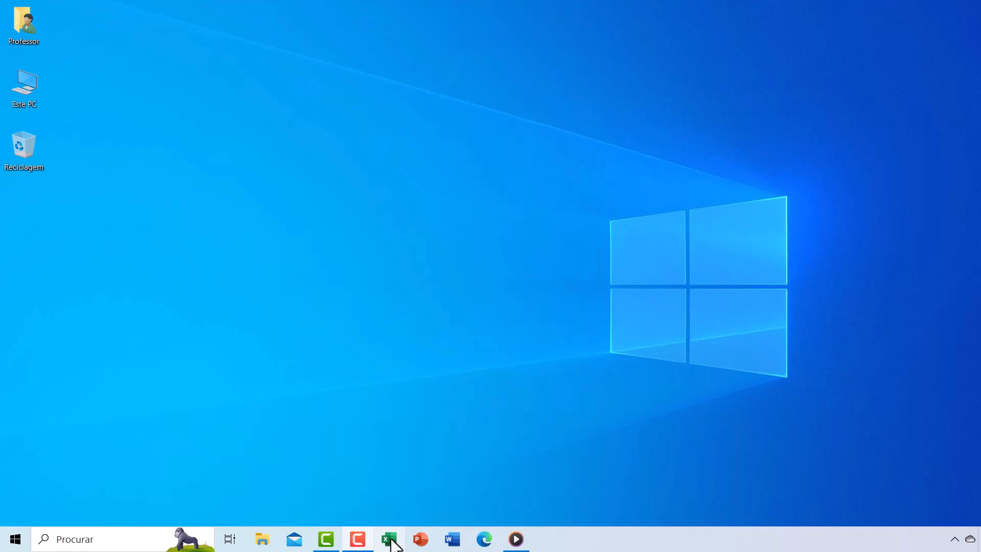
- Launch Excel and create a blank workbook
{"action": "left_click", "coordinate": [391, 543]}
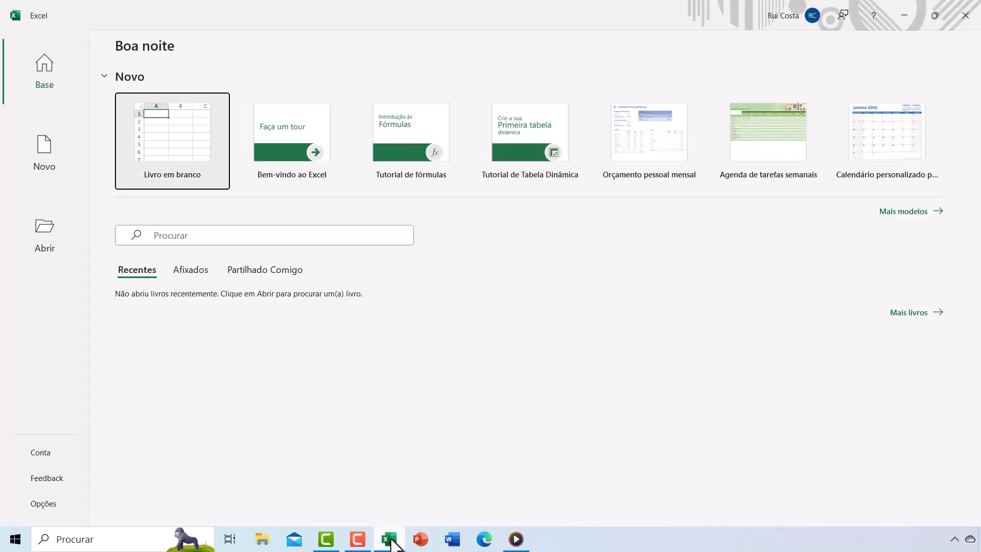
{"action": "left_click", "coordinate": [183, 144]}
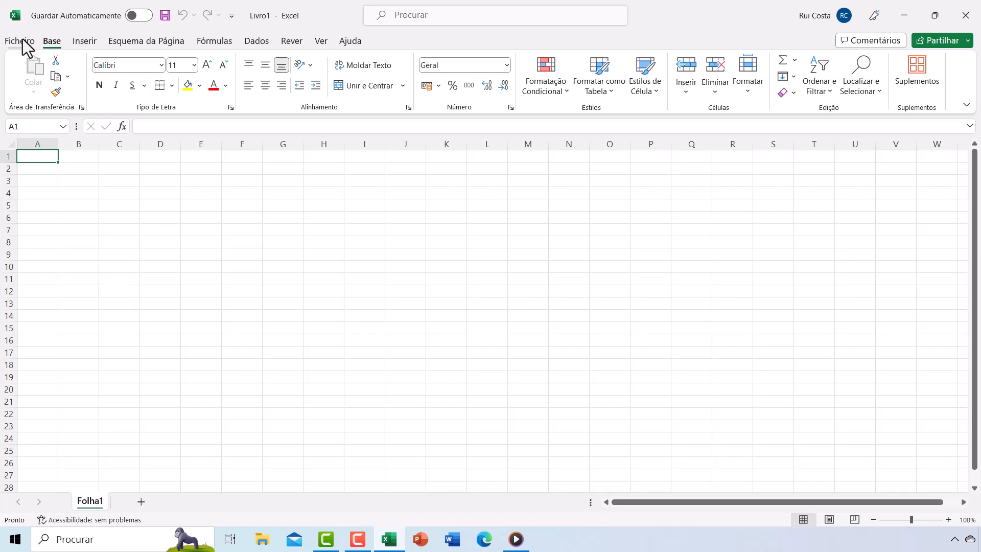
- Browse through each ribbon tab to examine the available command groups
{"action": "left_click", "coordinate": [85, 41]}
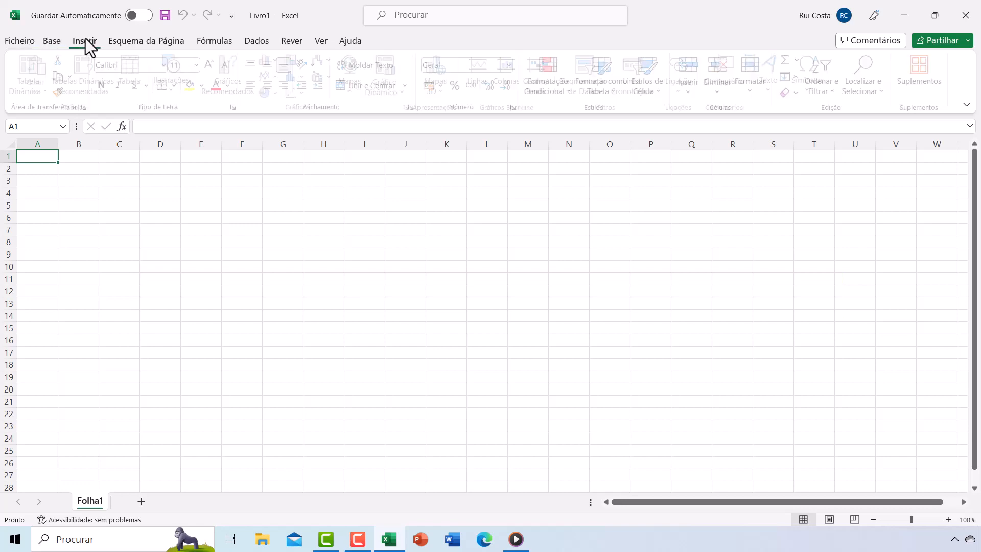
{"action": "left_click", "coordinate": [125, 42]}
{"action": "left_click", "coordinate": [209, 41]}
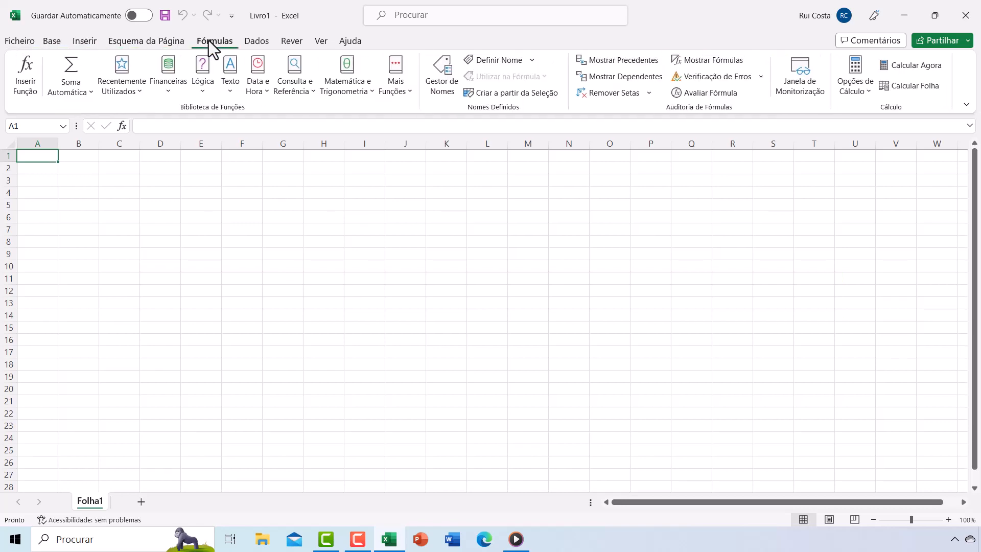
{"action": "left_click", "coordinate": [252, 41]}
{"action": "left_click", "coordinate": [289, 41]}
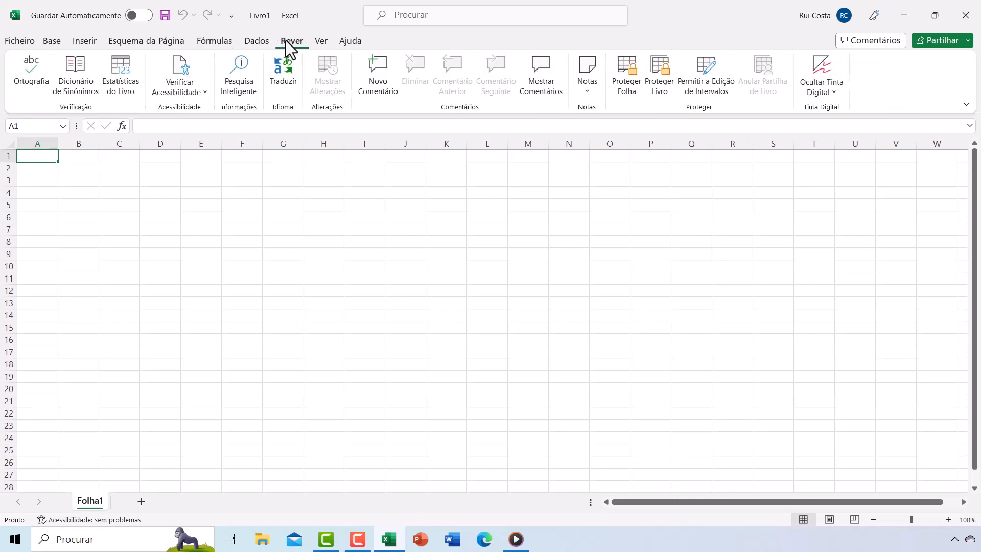
{"action": "left_click", "coordinate": [317, 42]}
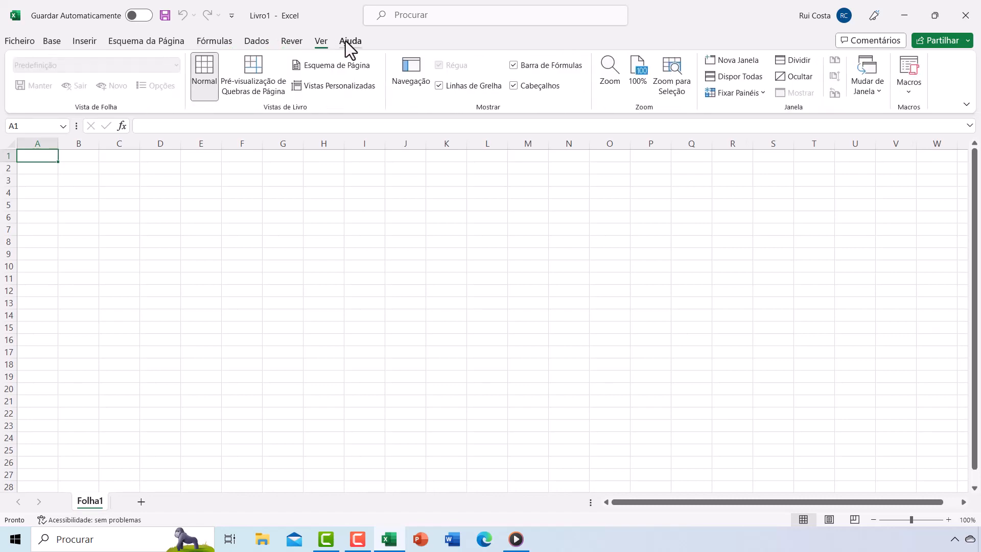
{"action": "left_click", "coordinate": [346, 42]}
{"action": "left_click", "coordinate": [320, 41]}
{"action": "left_click", "coordinate": [299, 42]}
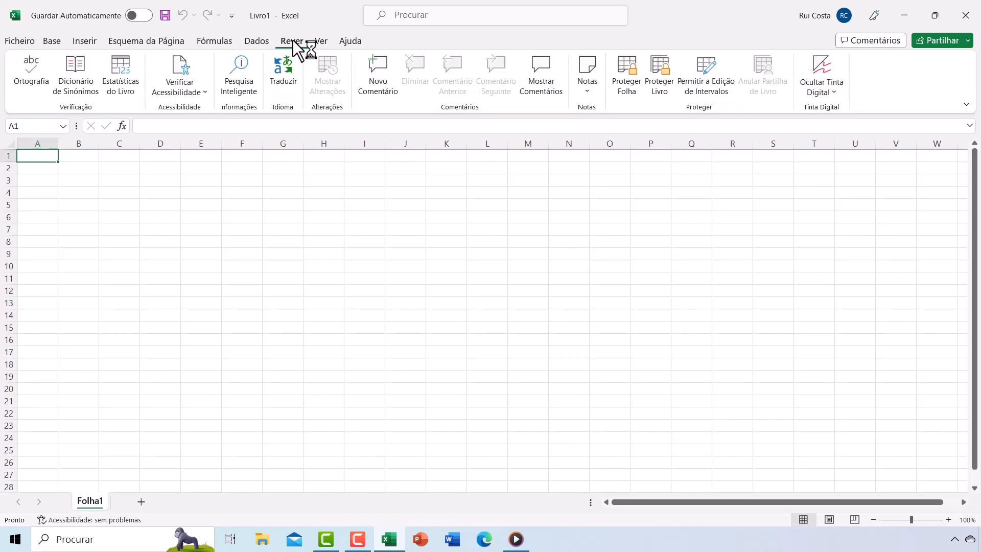
{"action": "left_click", "coordinate": [254, 42]}
{"action": "left_click", "coordinate": [200, 41]}
{"action": "left_click", "coordinate": [173, 39]}
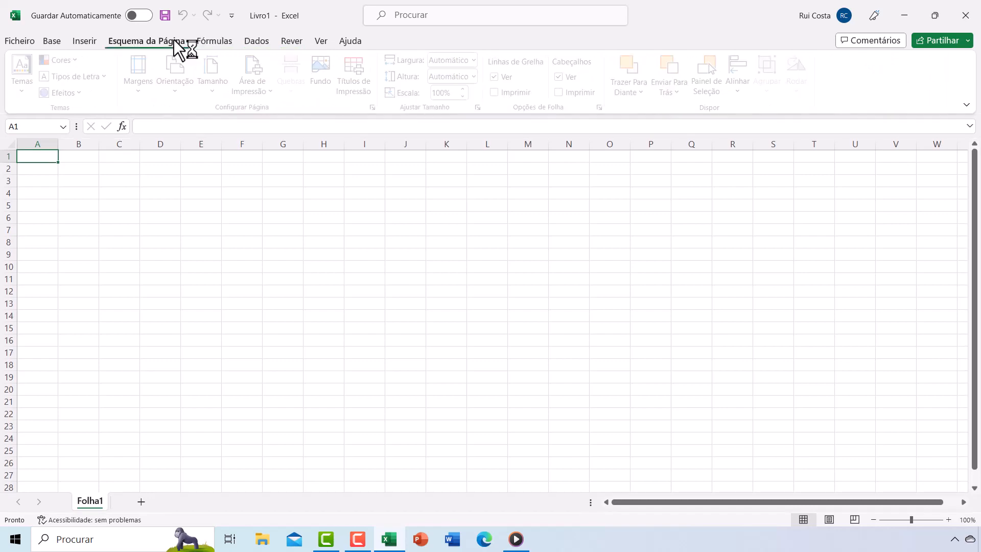
{"action": "left_click", "coordinate": [84, 41]}
{"action": "left_click", "coordinate": [52, 42]}
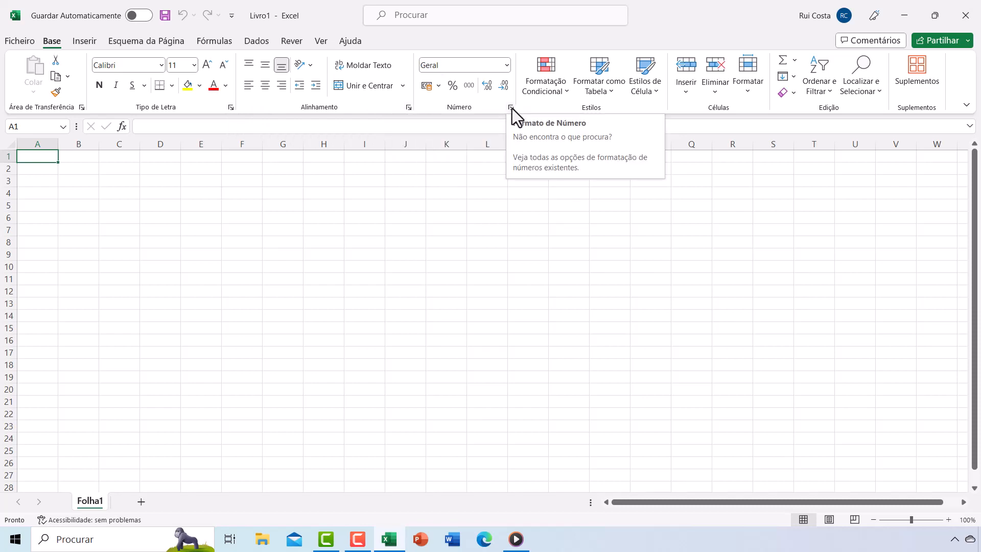
- Save the workbook as grelha in the Desktop folder
{"action": "left_click", "coordinate": [26, 40]}
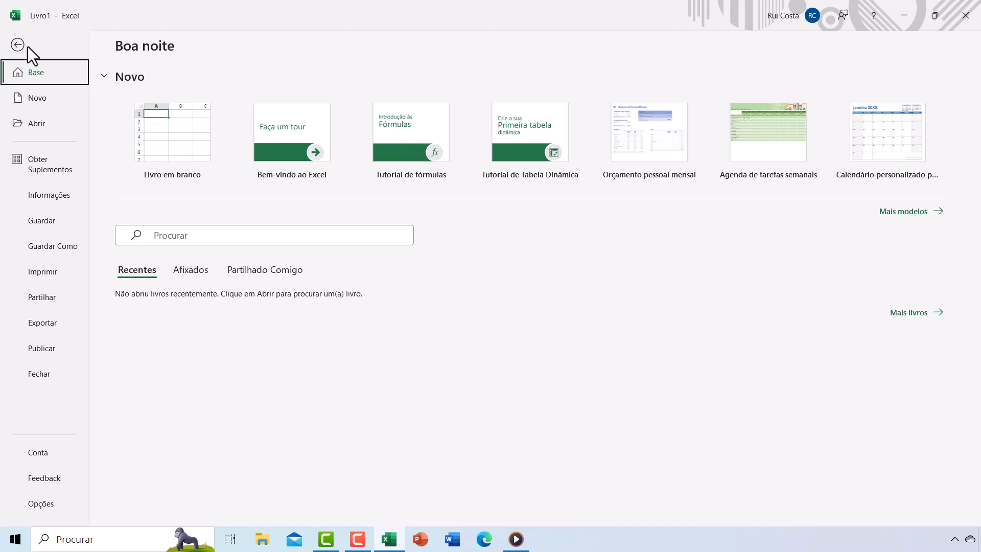
{"action": "left_click", "coordinate": [49, 247]}
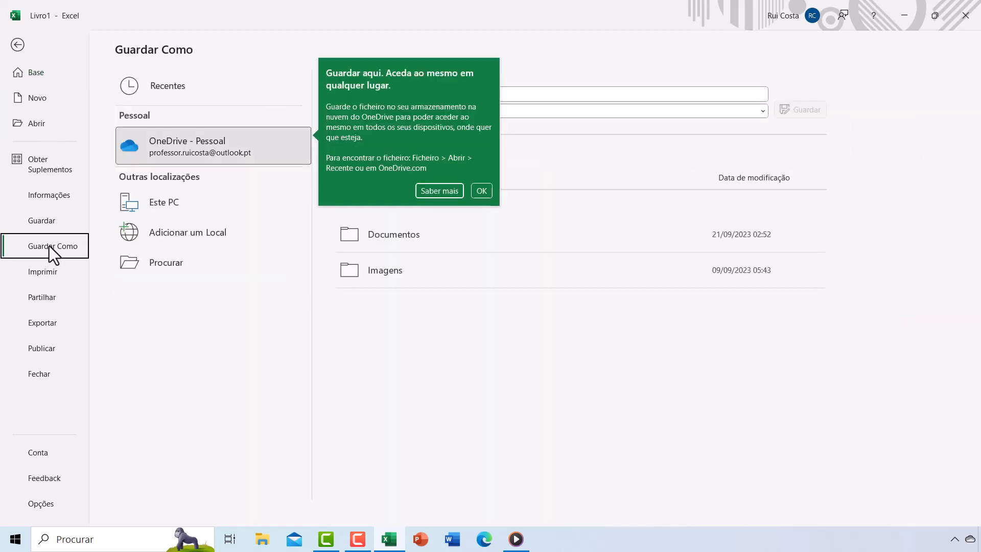
{"action": "left_click", "coordinate": [139, 261]}
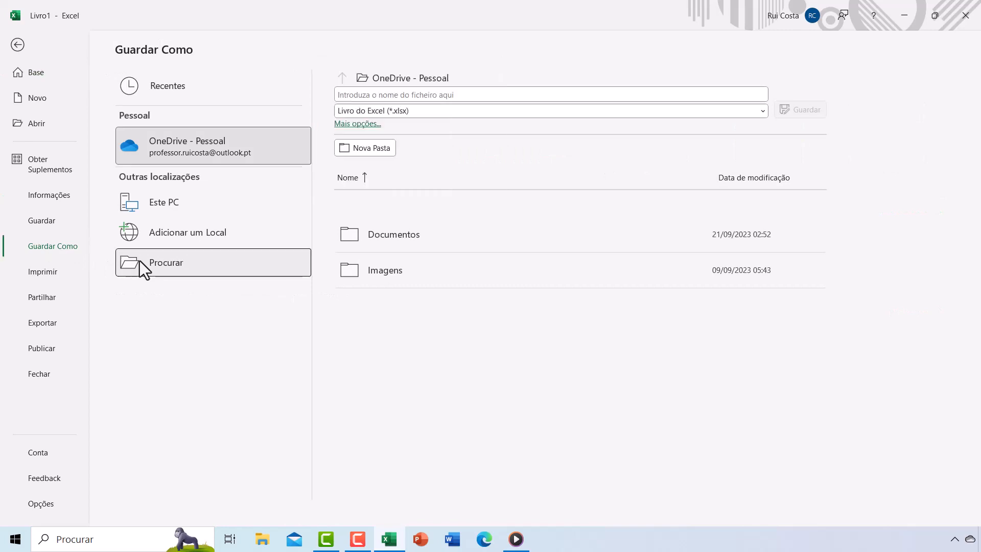
{"action": "left_click", "coordinate": [77, 95]}
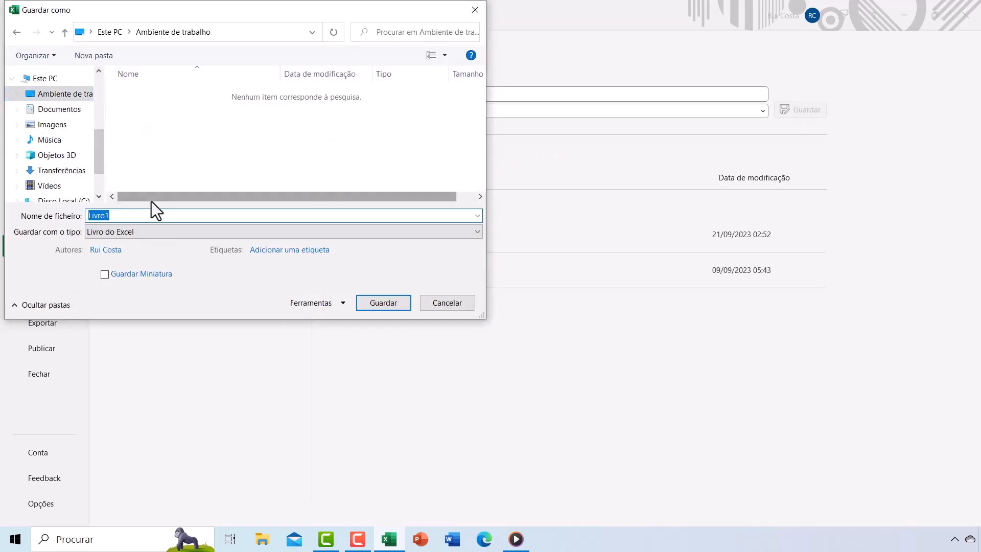
{"action": "type", "text": "grelha"}
{"action": "left_click", "coordinate": [376, 305]}
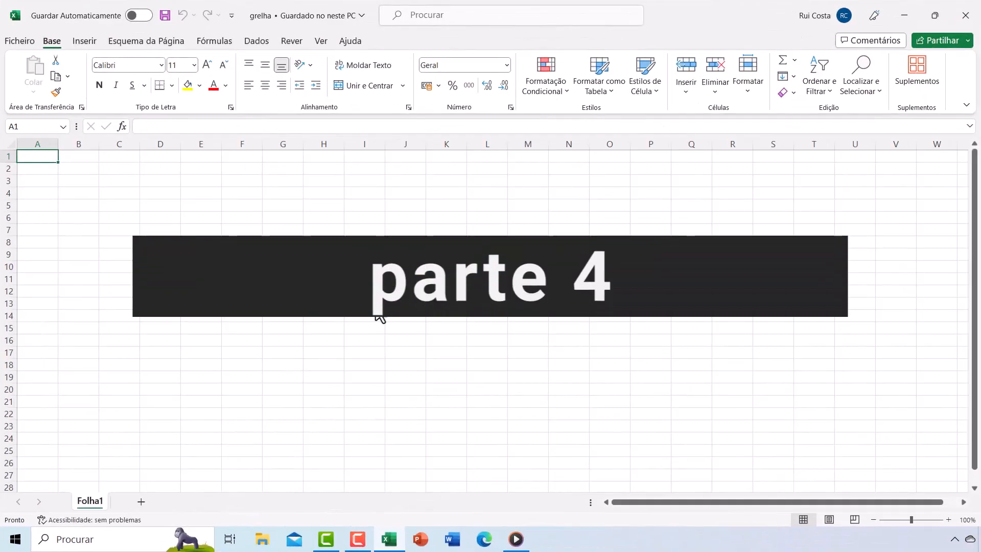
- Zoom the worksheet in to 260%
{"action": "left_click", "coordinate": [949, 520]}
{"action": "left_click", "coordinate": [948, 520]}
{"action": "left_click", "coordinate": [948, 520]}
{"action": "left_click", "coordinate": [948, 520]}
{"action": "left_click", "coordinate": [949, 519]}
{"action": "left_click", "coordinate": [948, 520]}
{"action": "left_click", "coordinate": [949, 520]}
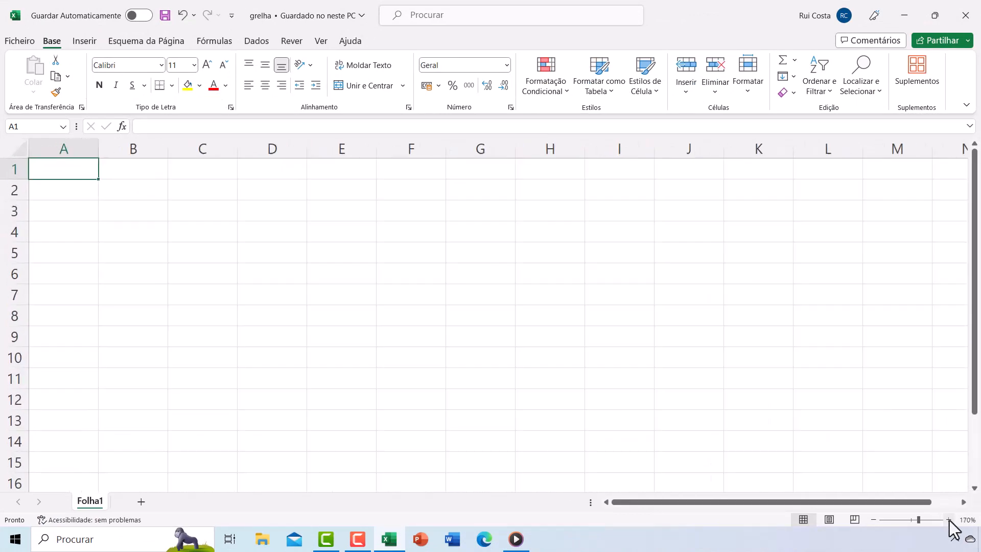
{"action": "left_click", "coordinate": [949, 520]}
{"action": "left_click", "coordinate": [948, 520]}
{"action": "left_click", "coordinate": [948, 520]}
{"action": "left_click", "coordinate": [949, 520]}
{"action": "left_click", "coordinate": [949, 520]}
{"action": "left_click", "coordinate": [948, 520]}
{"action": "left_click", "coordinate": [948, 520]}
{"action": "left_click", "coordinate": [948, 520]}
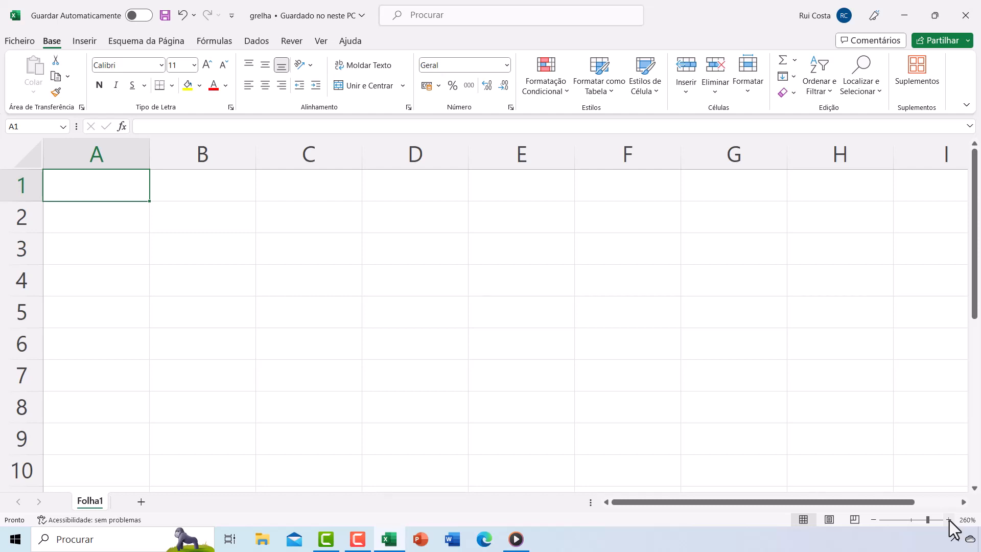
- Practise selecting the entire sheet, then columns A to C and rows 1 to 3 one at a time
{"action": "left_click", "coordinate": [16, 147]}
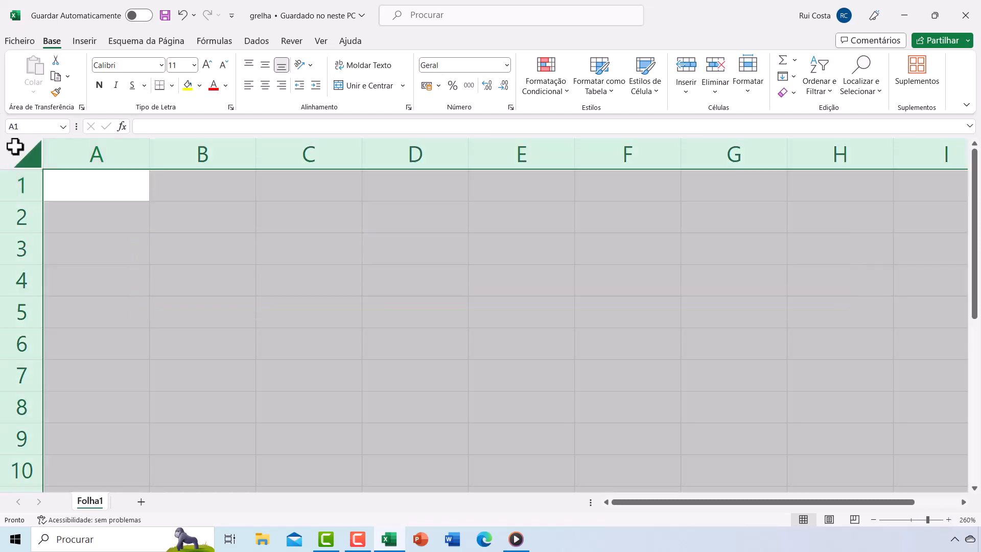
{"action": "left_click", "coordinate": [65, 158]}
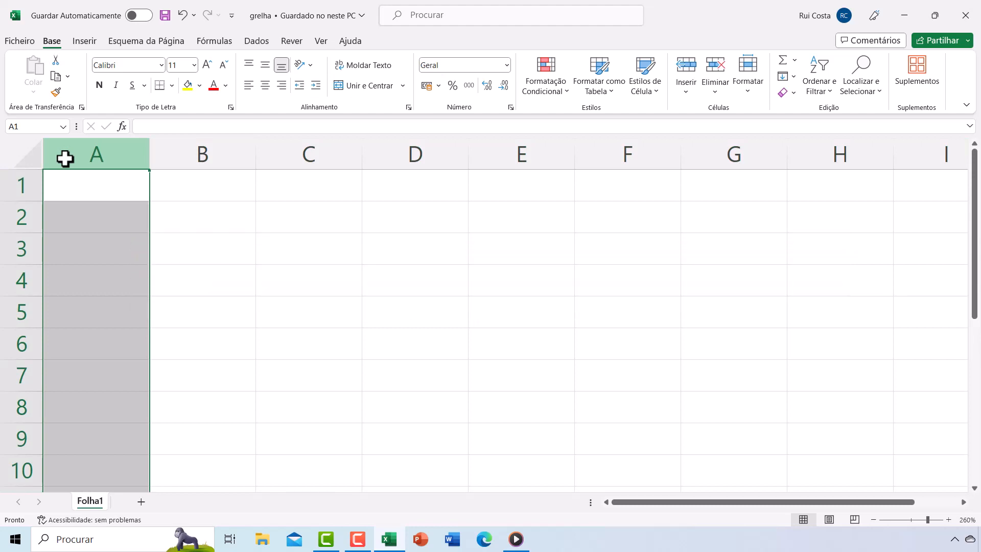
{"action": "left_click", "coordinate": [202, 153]}
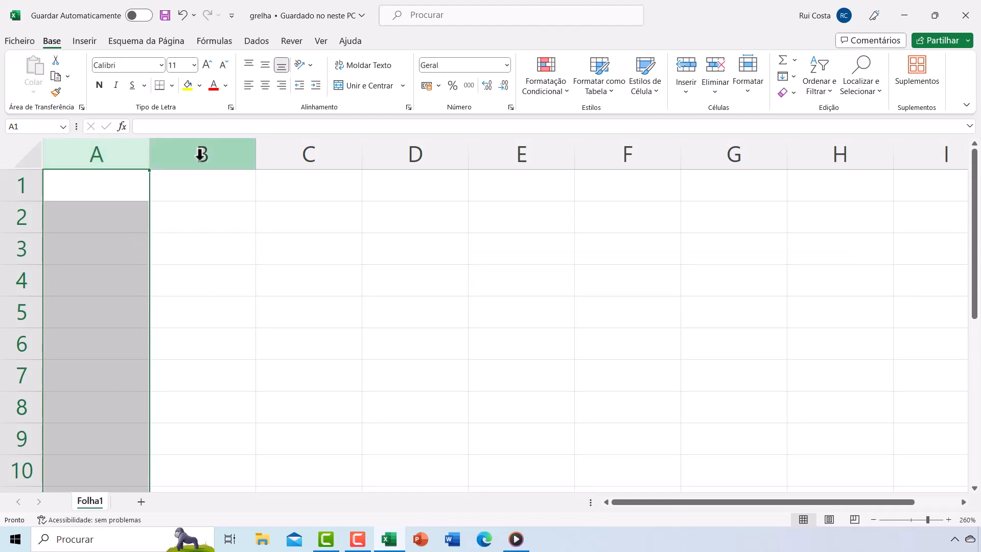
{"action": "left_click", "coordinate": [317, 152]}
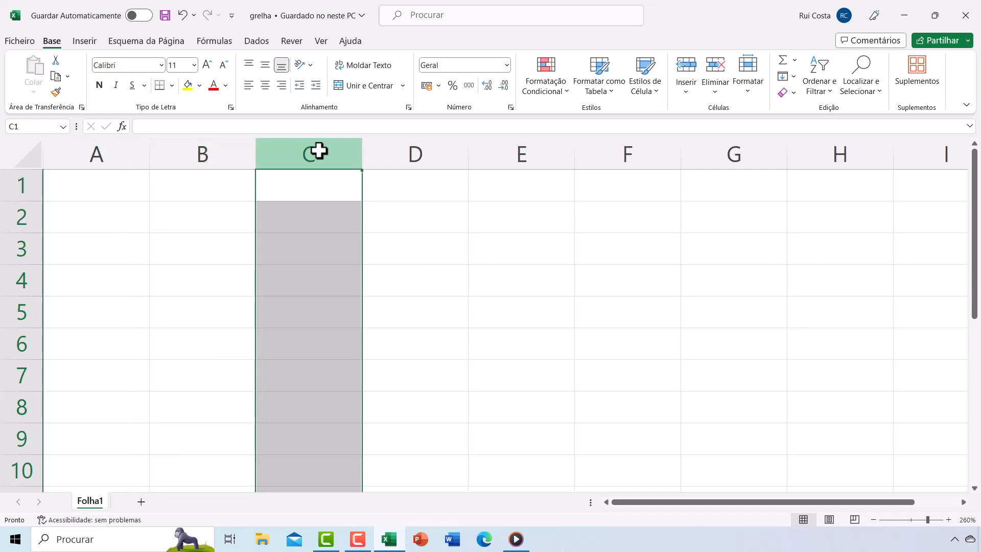
{"action": "left_click", "coordinate": [20, 185]}
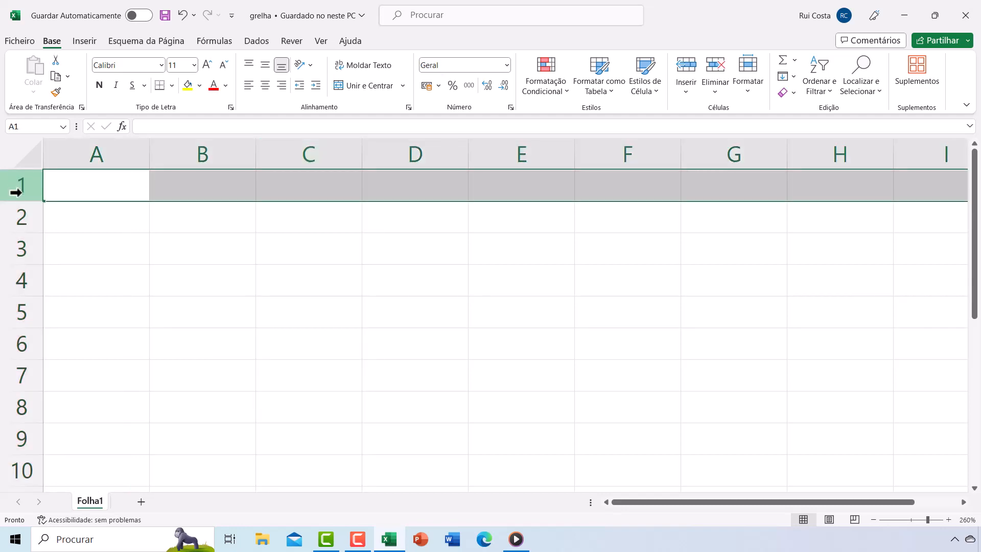
{"action": "left_click", "coordinate": [22, 218]}
{"action": "left_click", "coordinate": [19, 245]}
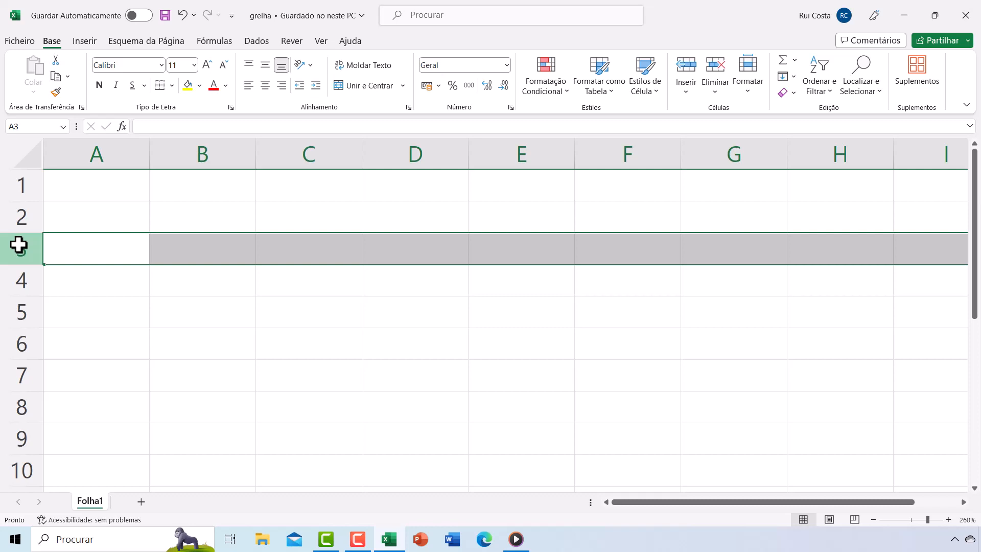
- Select cell B2 and compare it with the intersection of column B and row 2
{"action": "left_click", "coordinate": [202, 250]}
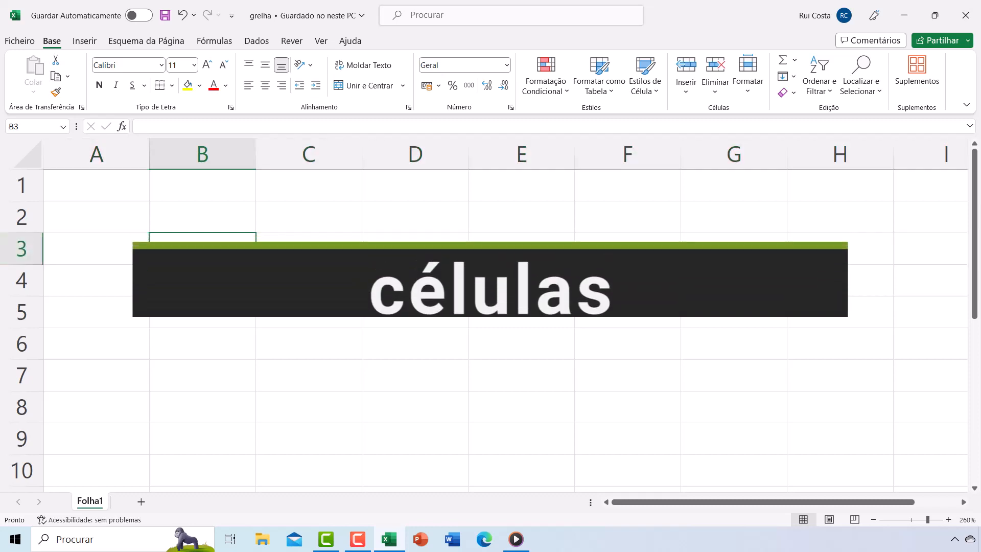
{"action": "left_click", "coordinate": [182, 218]}
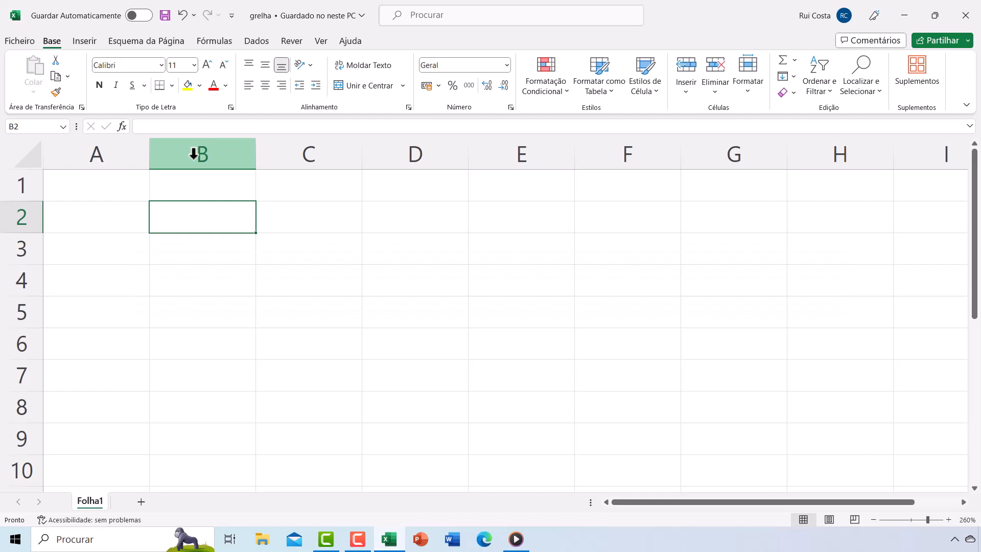
{"action": "left_click", "coordinate": [194, 154]}
{"action": "left_click", "coordinate": [23, 216], "text": "ctrl"}
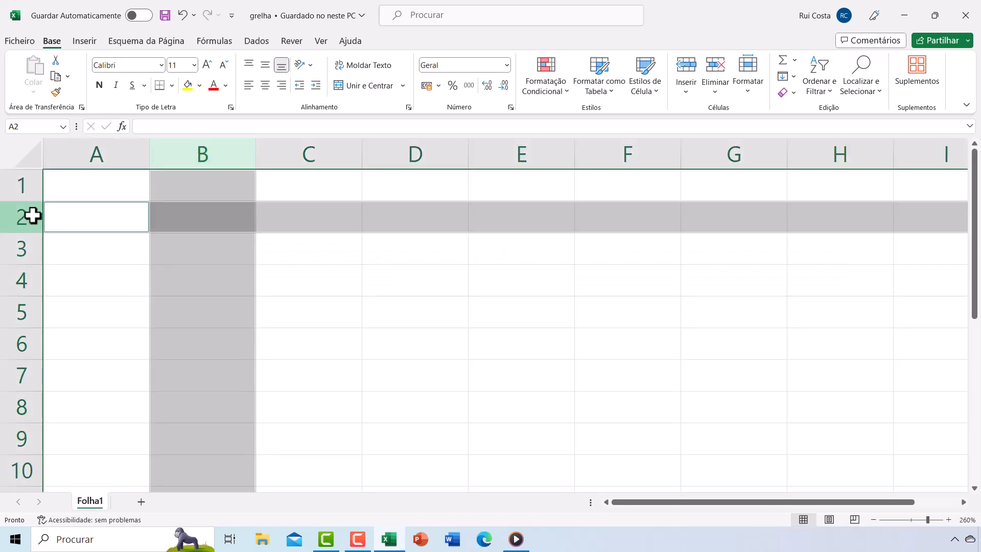
{"action": "left_click", "coordinate": [194, 214]}
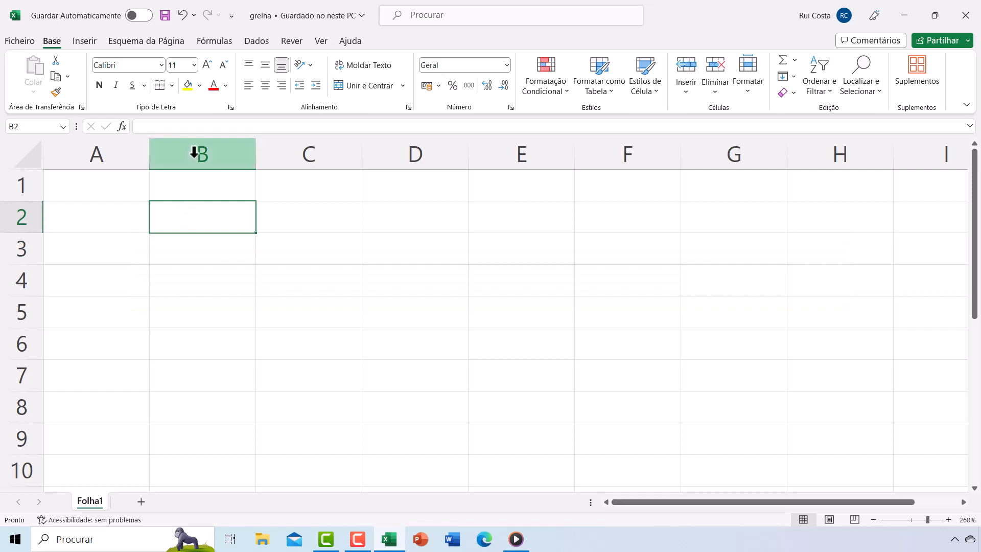
{"action": "left_click", "coordinate": [194, 152]}
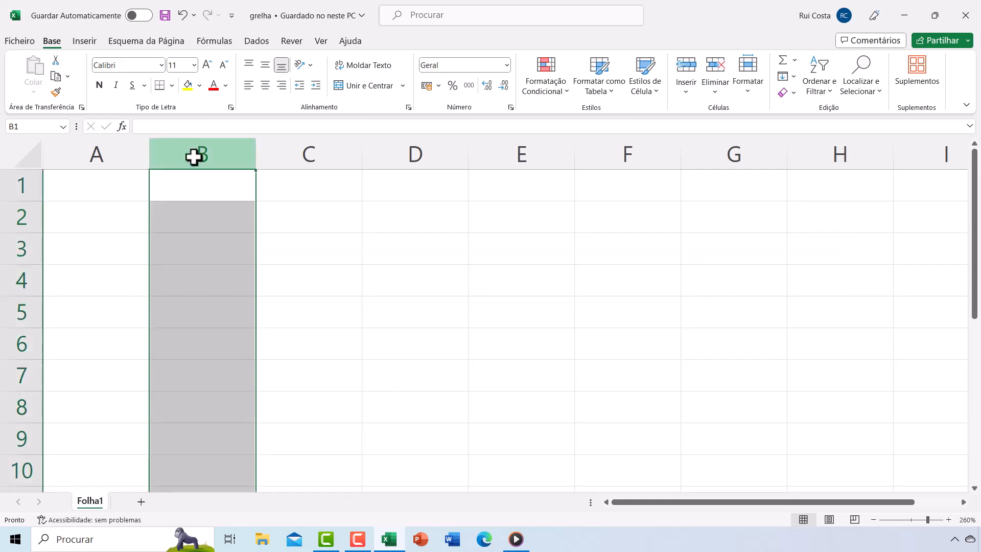
{"action": "left_click", "coordinate": [20, 221], "text": "ctrl"}
{"action": "left_click", "coordinate": [184, 215]}
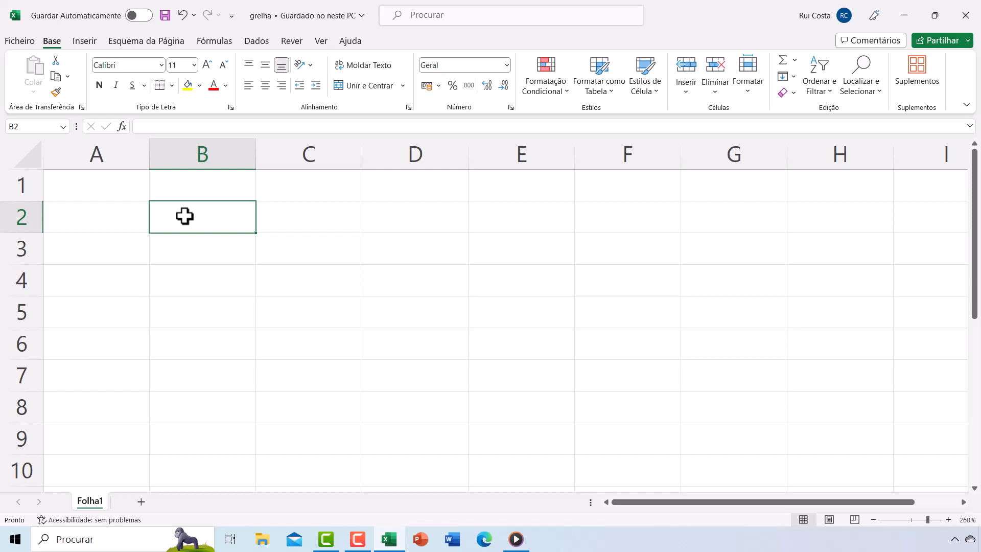
- Enter the title Grelha in cell A1
{"action": "left_click", "coordinate": [141, 126]}
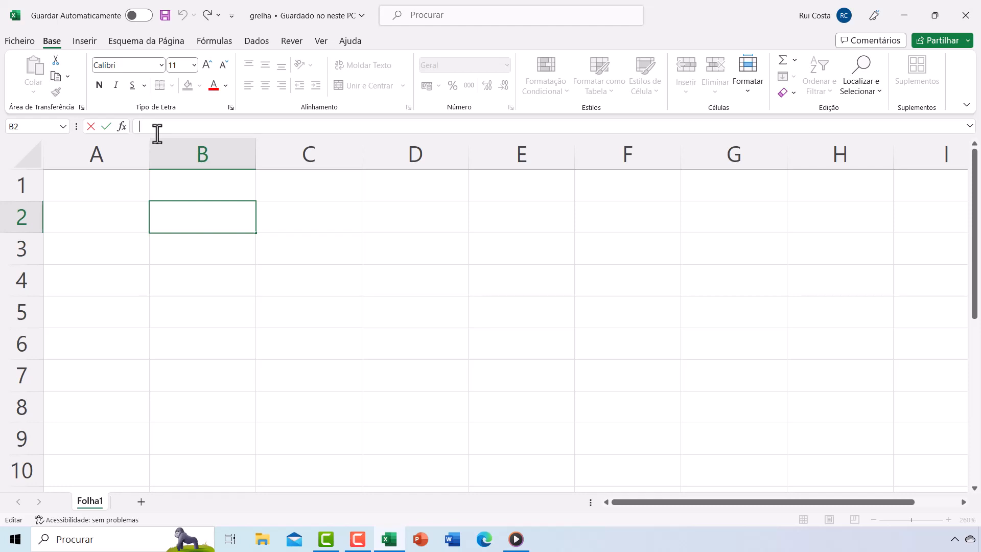
{"action": "left_click", "coordinate": [124, 188]}
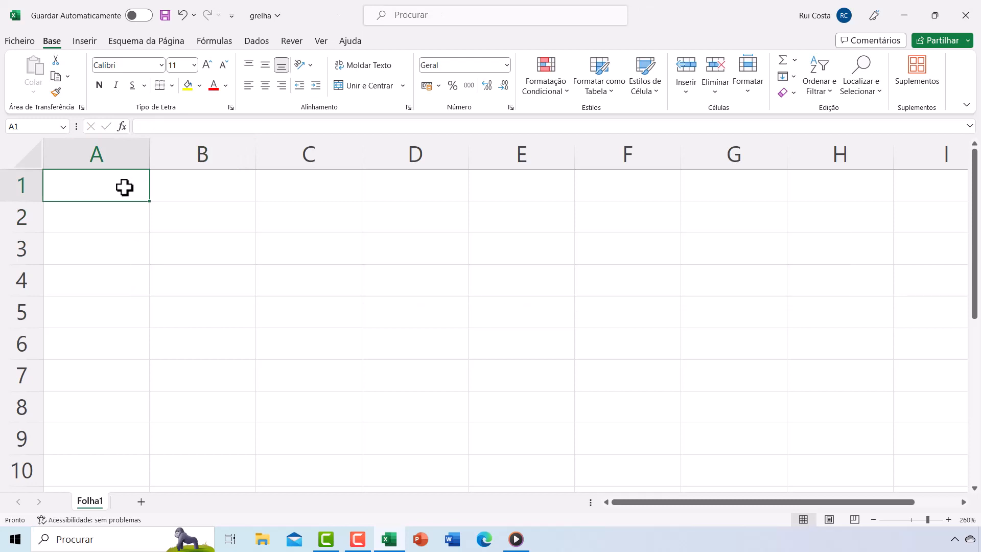
{"action": "type", "text": "Gre"}
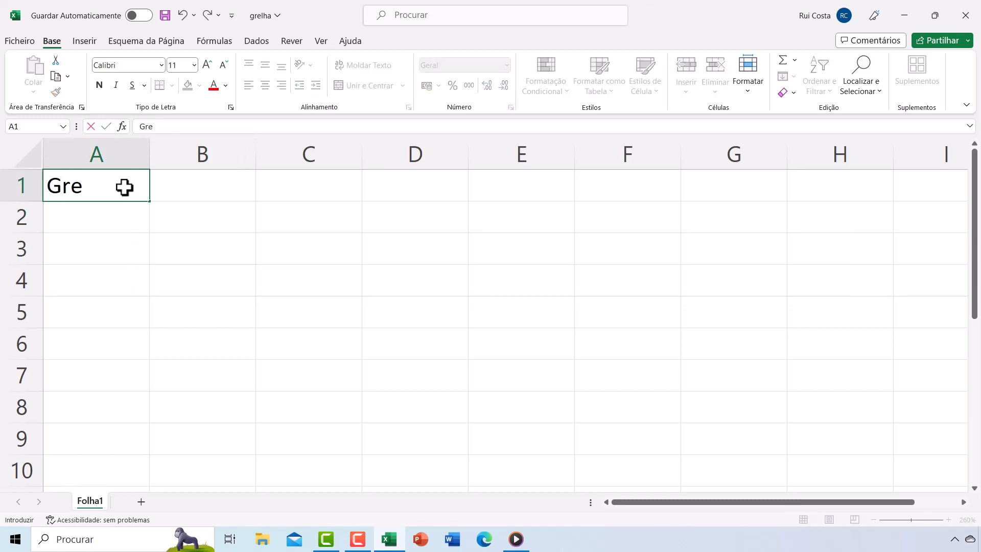
{"action": "type", "text": "lha"}
{"action": "key", "text": "Return"}
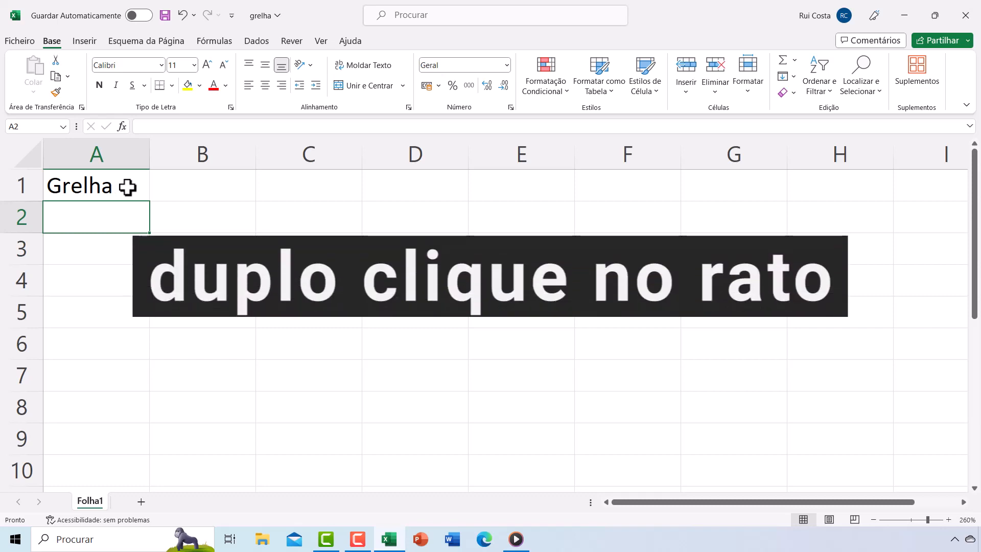
- Extend the title in cell A1 to read Grelha de avaliação
{"action": "double_click", "coordinate": [109, 185]}
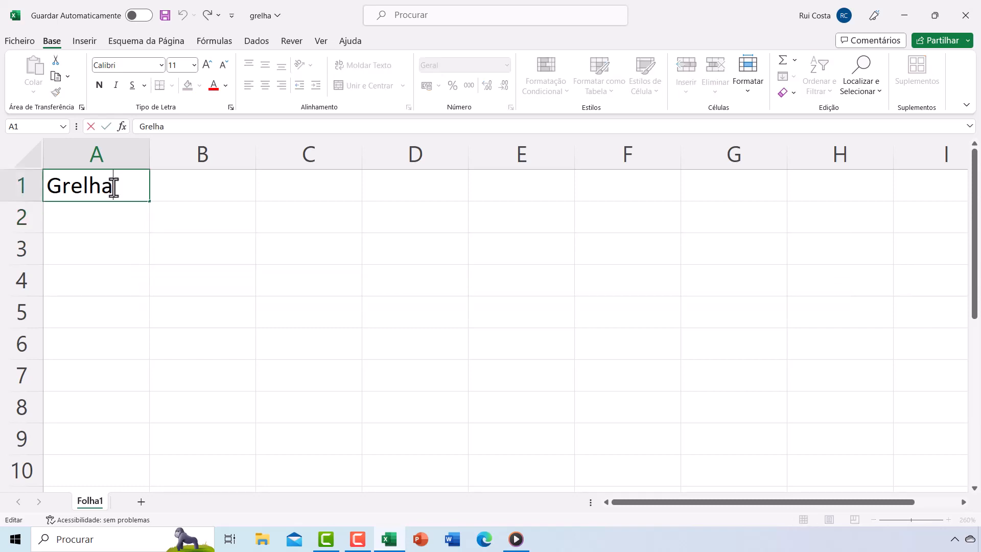
{"action": "type", "text": "de ava"}
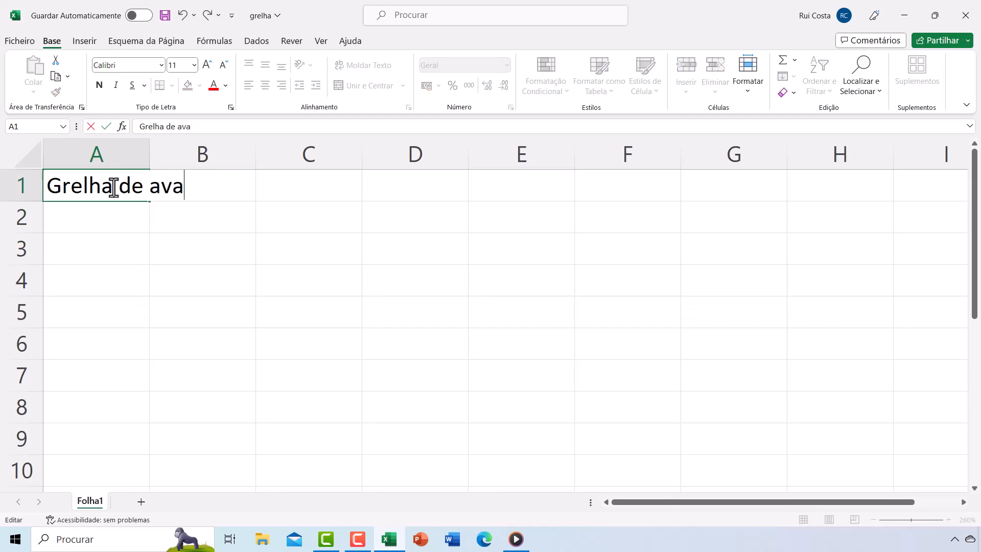
{"action": "type", "text": "liação"}
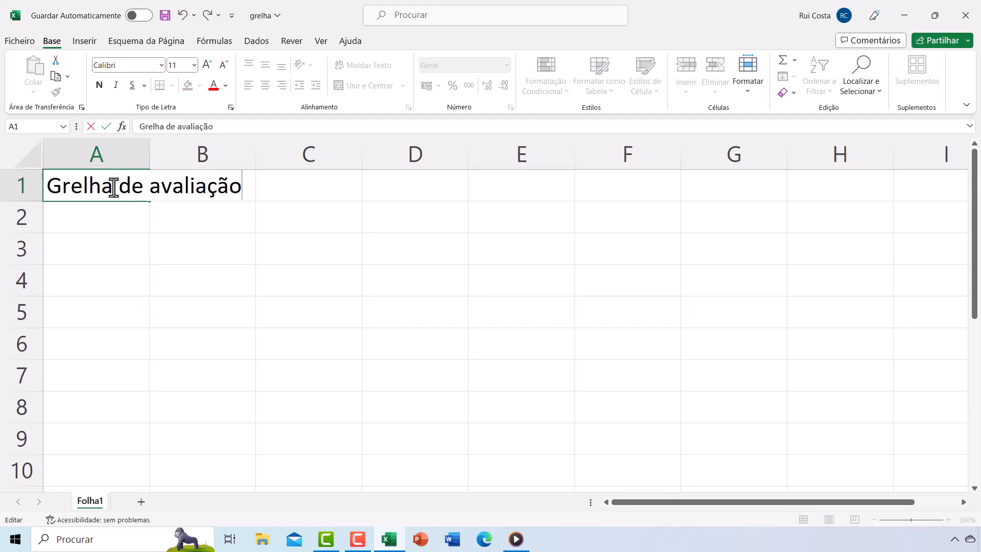
{"action": "key", "text": "Return"}
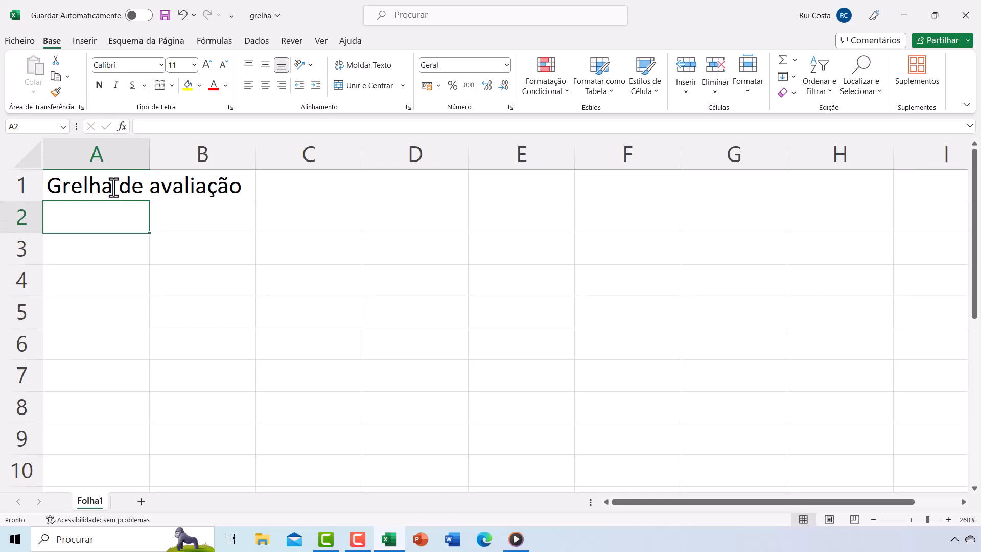
- Append 1 to the end of the title in A1 by editing it in the formula bar
{"action": "left_click", "coordinate": [113, 187]}
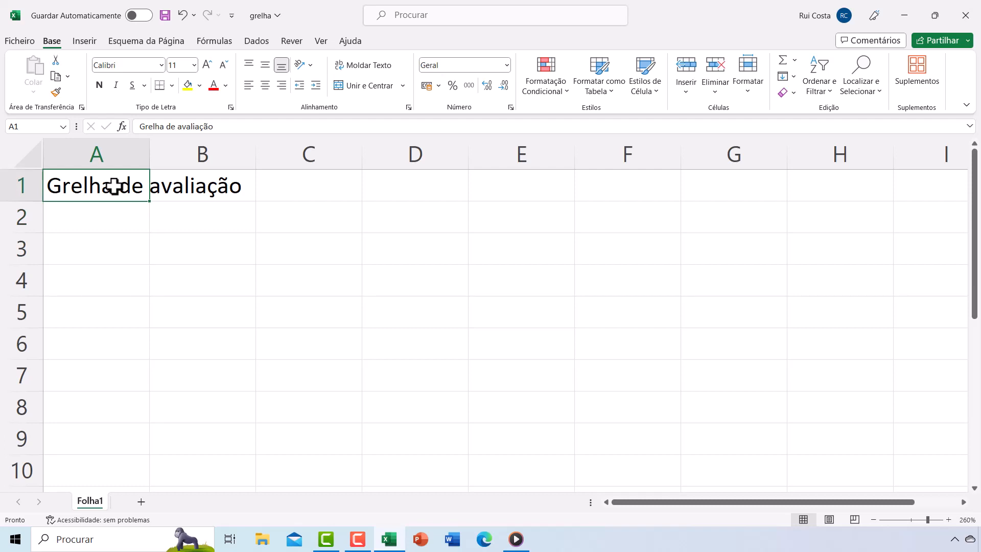
{"action": "left_click", "coordinate": [217, 127]}
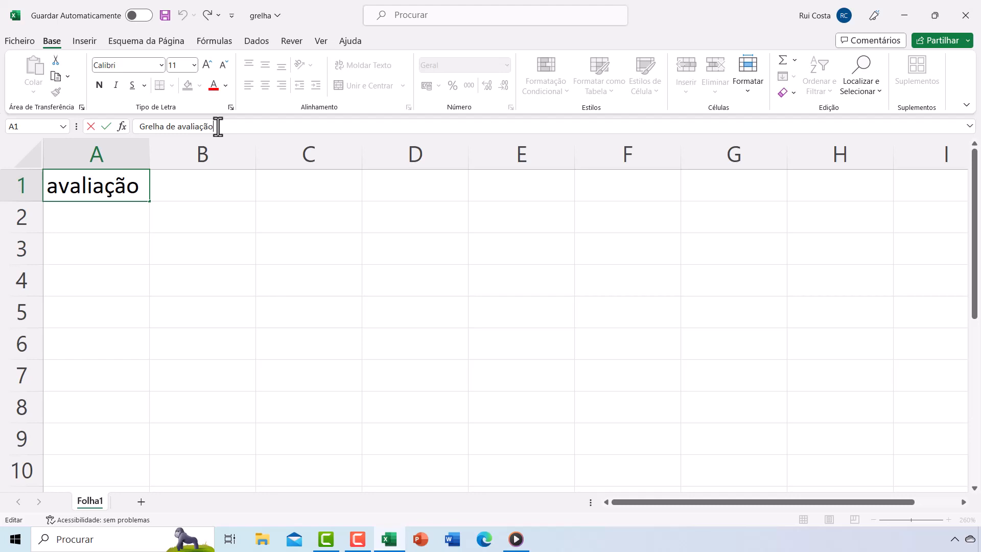
{"action": "type", "text": "1"}
{"action": "key", "text": "Return"}
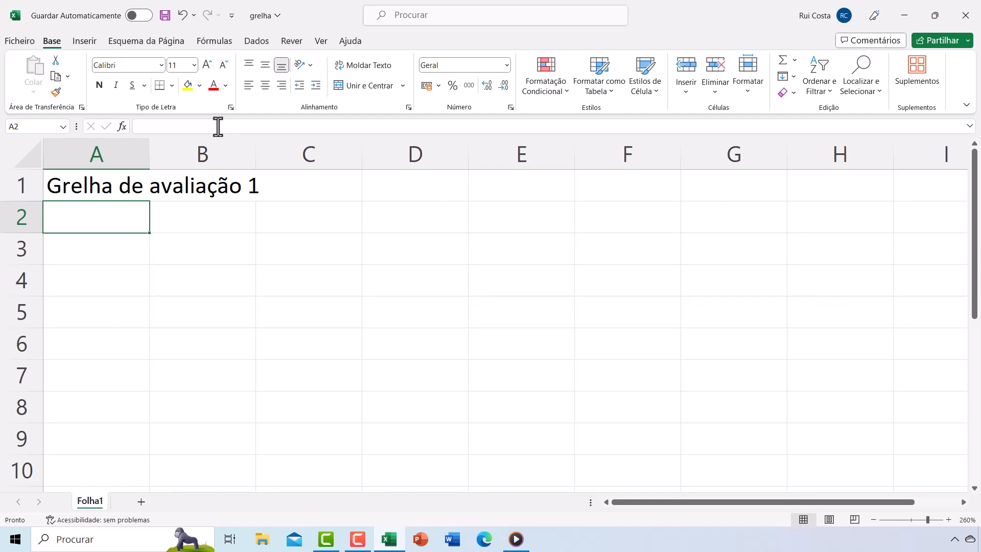
- Clear cell A1 and retype the title Grelha de avaliação 1
{"action": "left_click", "coordinate": [90, 182]}
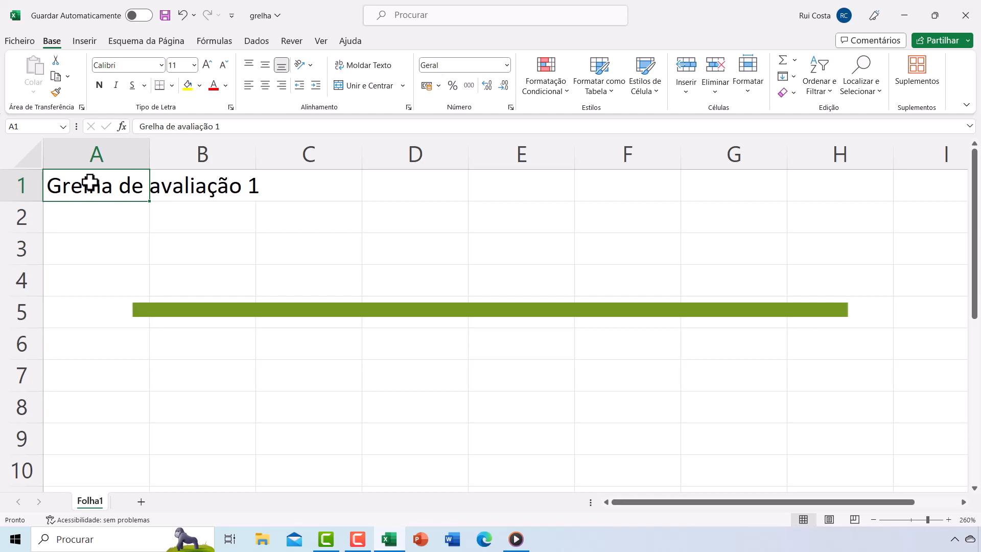
{"action": "key", "text": "Delete"}
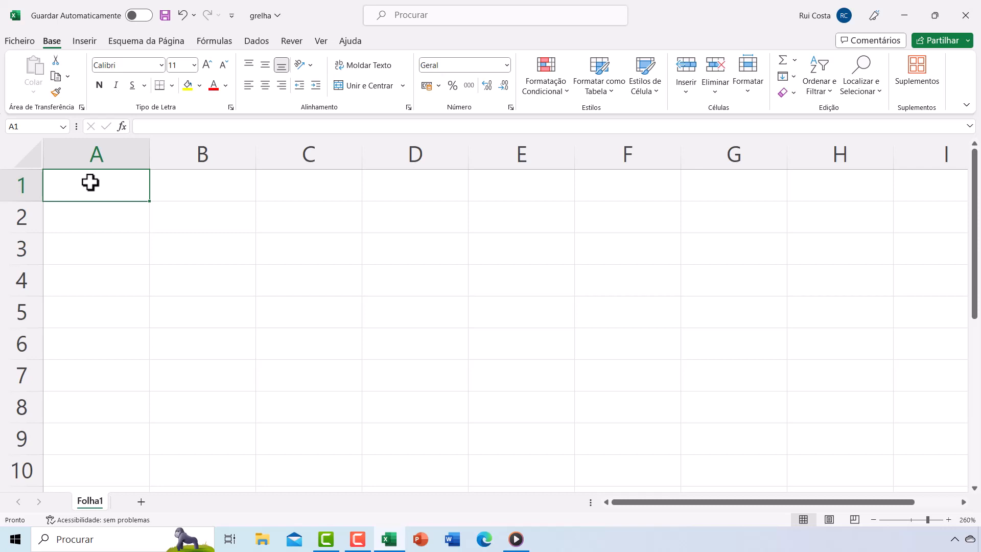
{"action": "type", "text": "G"}
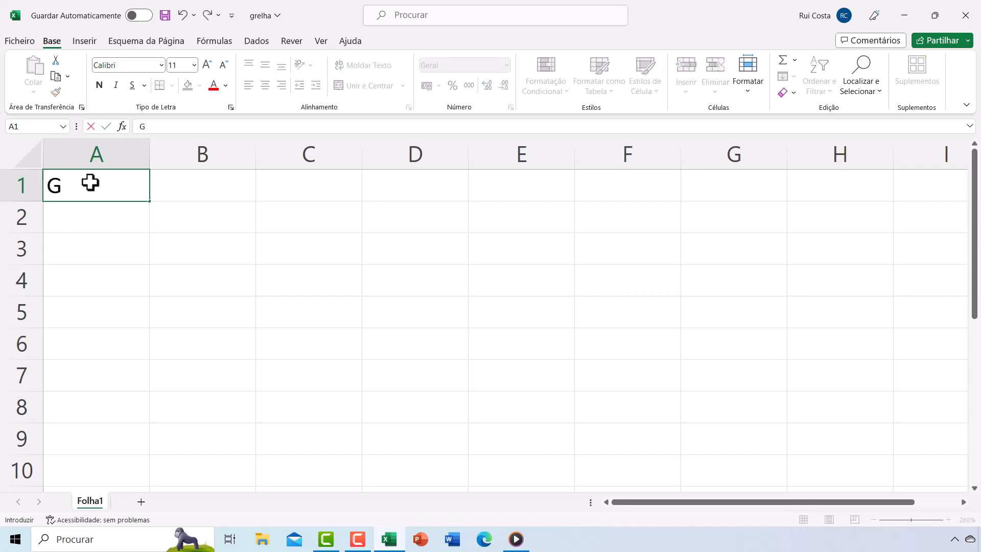
{"action": "type", "text": "relha de a"}
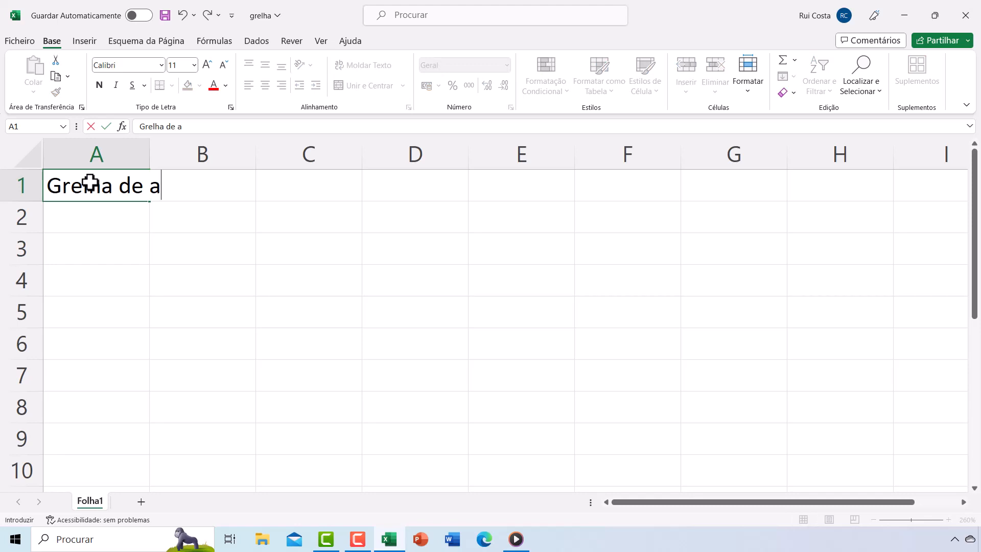
{"action": "type", "text": "valiação 1"}
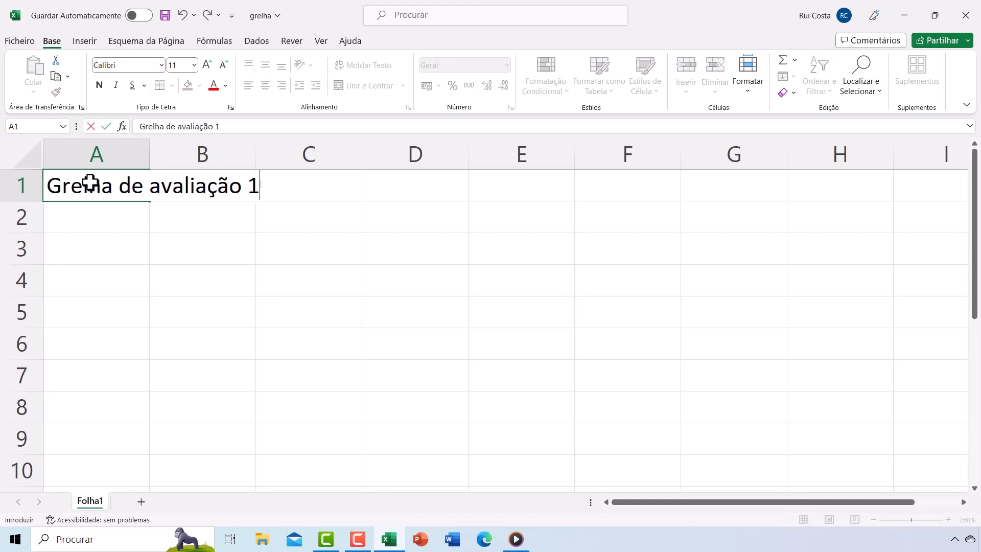
{"action": "key", "text": "Return"}
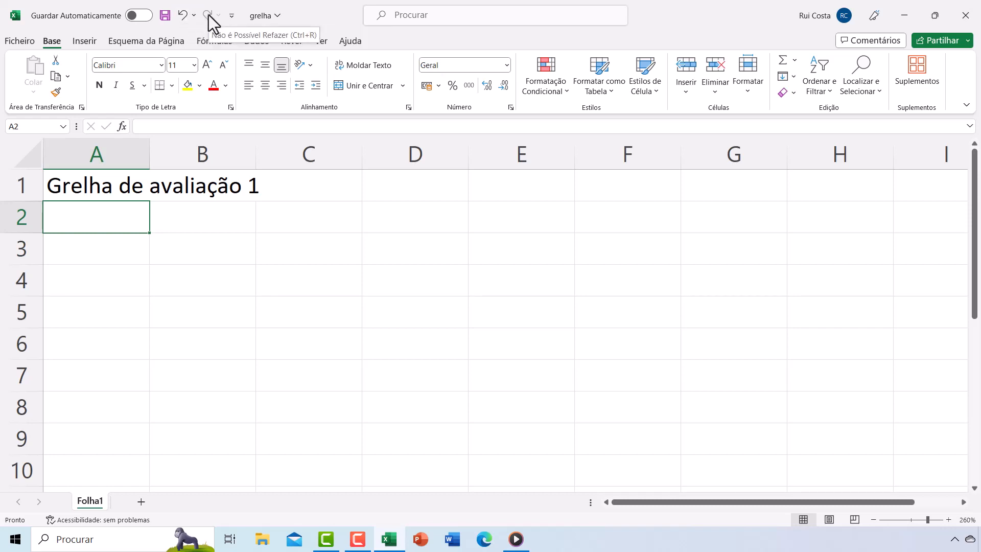
- Undo the title entry in A1 and then redo it
{"action": "left_click", "coordinate": [183, 16]}
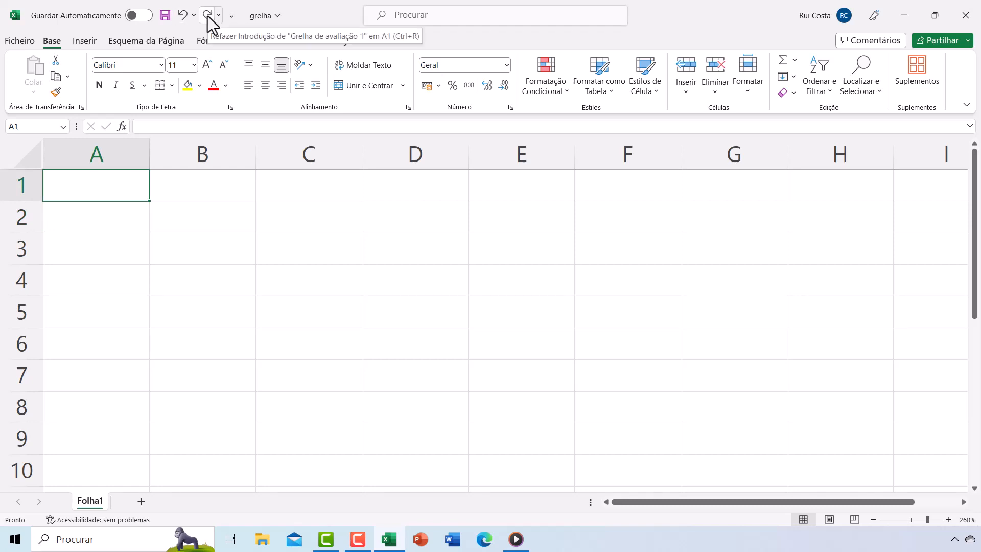
{"action": "left_click", "coordinate": [207, 14]}
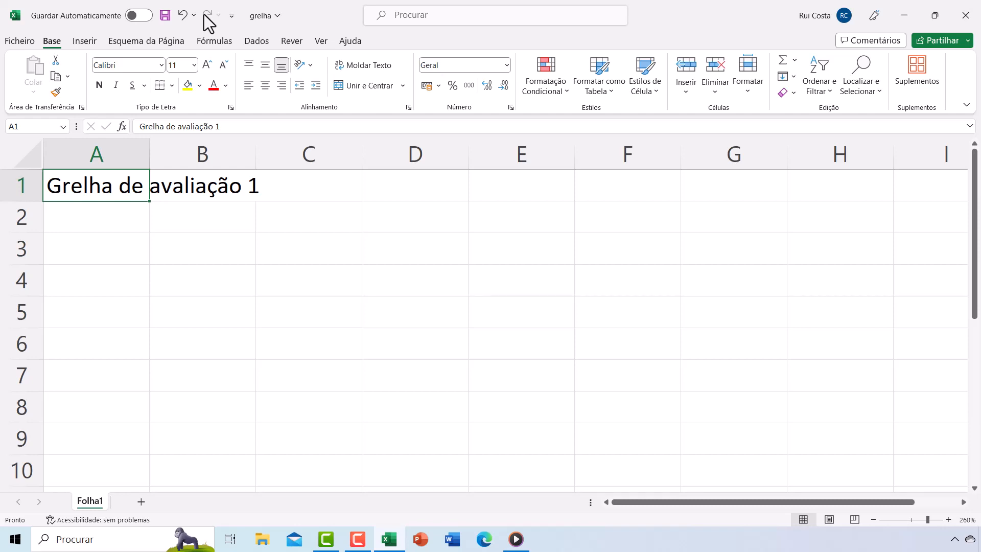
- Open the Format Cells dialog for A1 and cancel it
{"action": "left_click", "coordinate": [510, 108]}
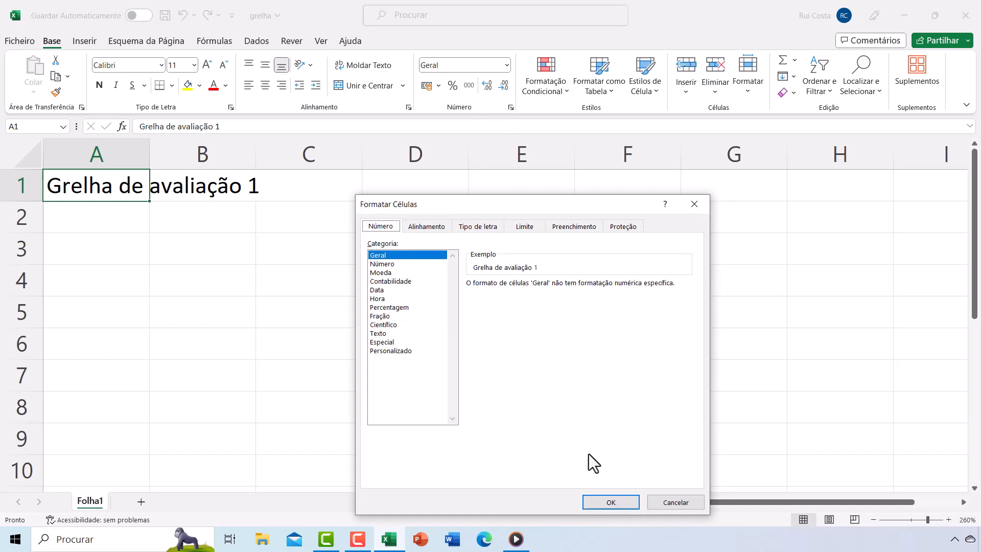
{"action": "left_click", "coordinate": [666, 501]}
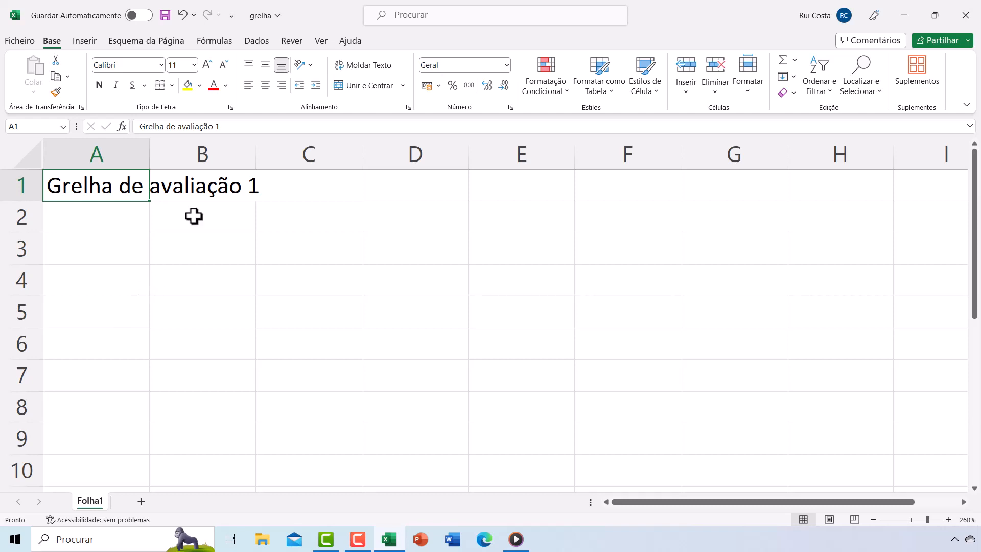
- Insert n.º before the 1 in A1's title so it reads Grelha de avaliação n.º 1
{"action": "left_click", "coordinate": [215, 129]}
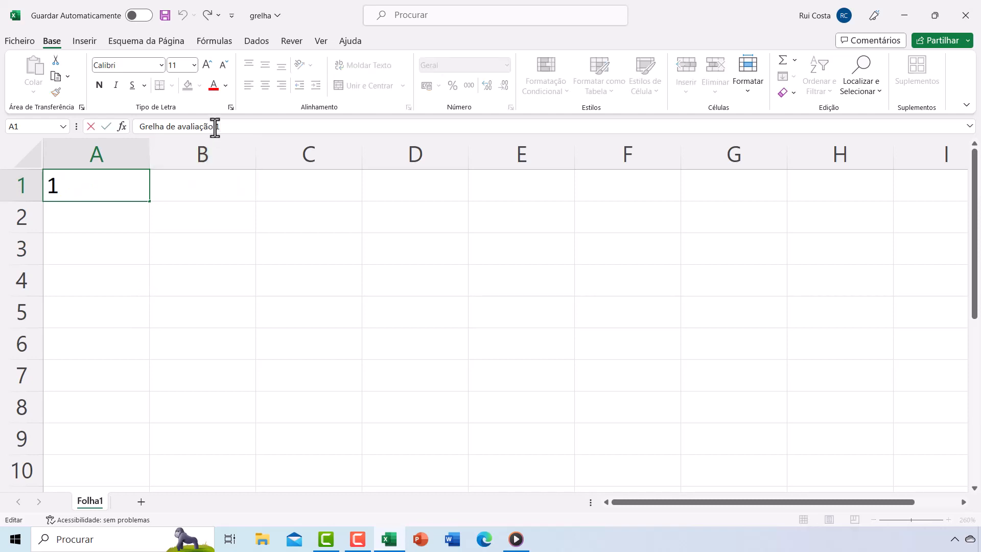
{"action": "type", "text": "n.º"}
{"action": "key", "text": "Return"}
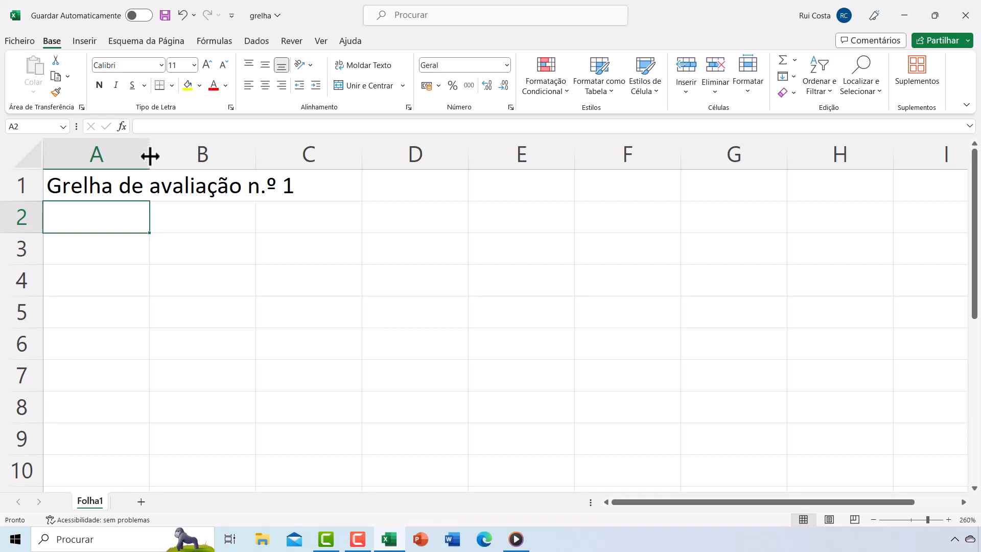
- Widen column A, then autofit its width to the title text
{"action": "left_click_drag", "start_coordinate": [150, 156], "coordinate": [150, 156]}
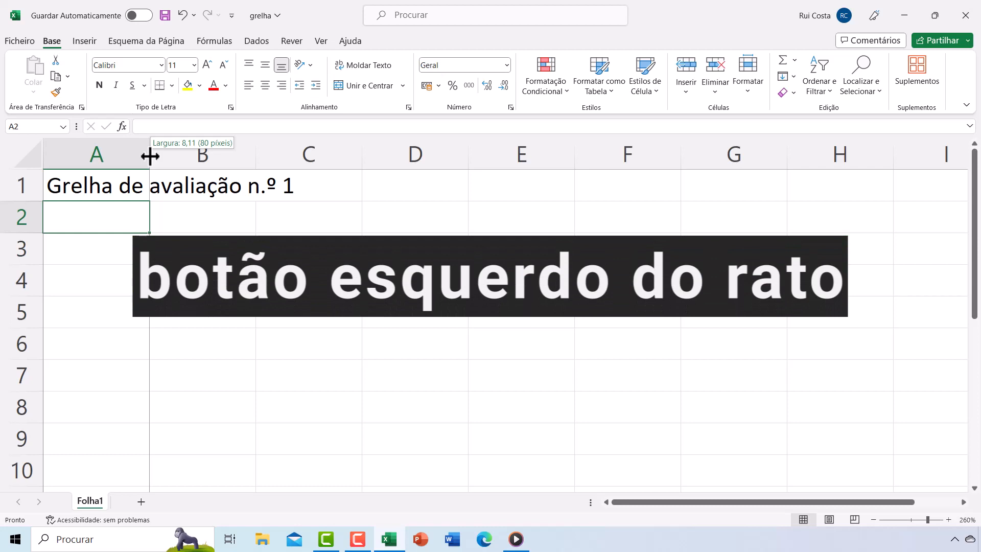
{"action": "left_click_drag", "start_coordinate": [149, 156], "coordinate": [375, 157]}
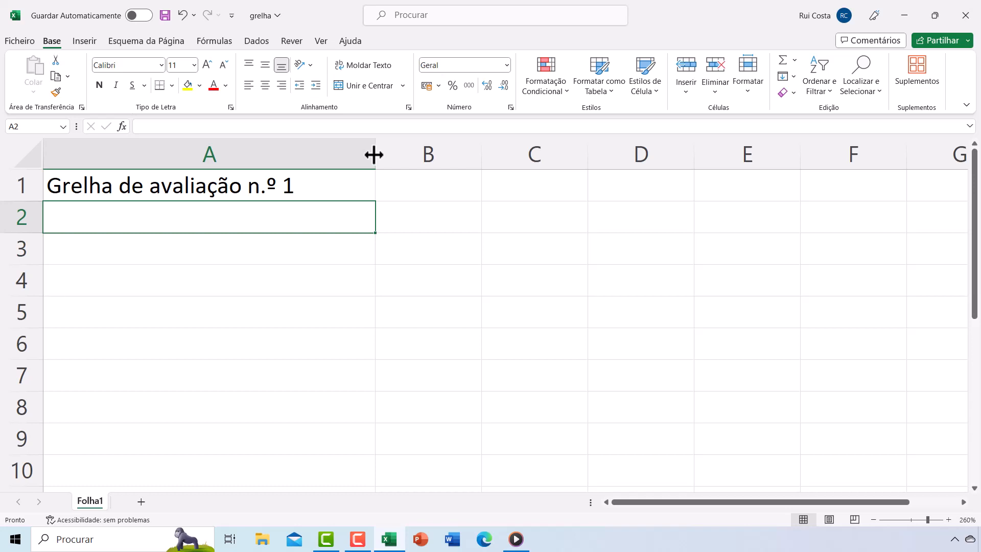
{"action": "double_click", "coordinate": [374, 154]}
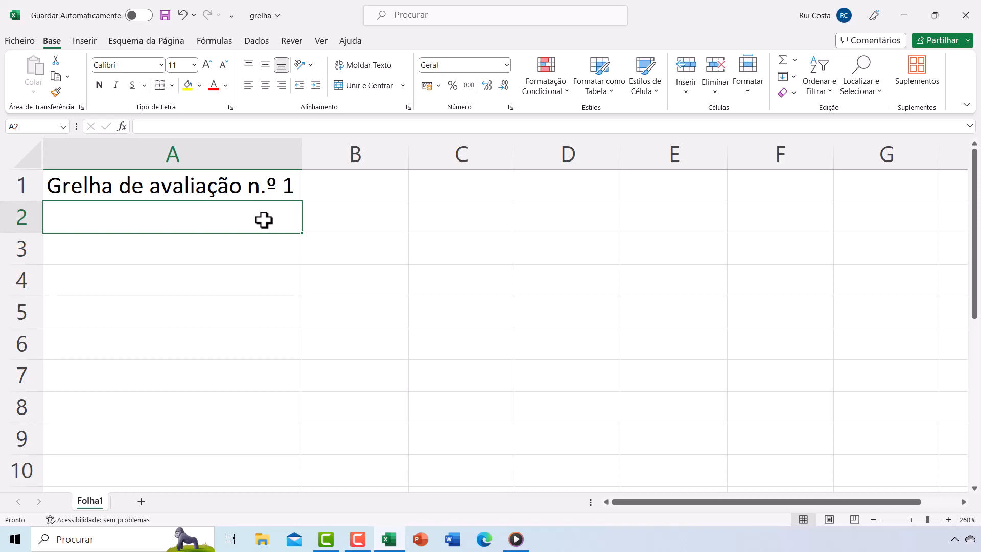
- Enter the section heading Dados do aluno in cell A4
{"action": "left_click", "coordinate": [200, 280]}
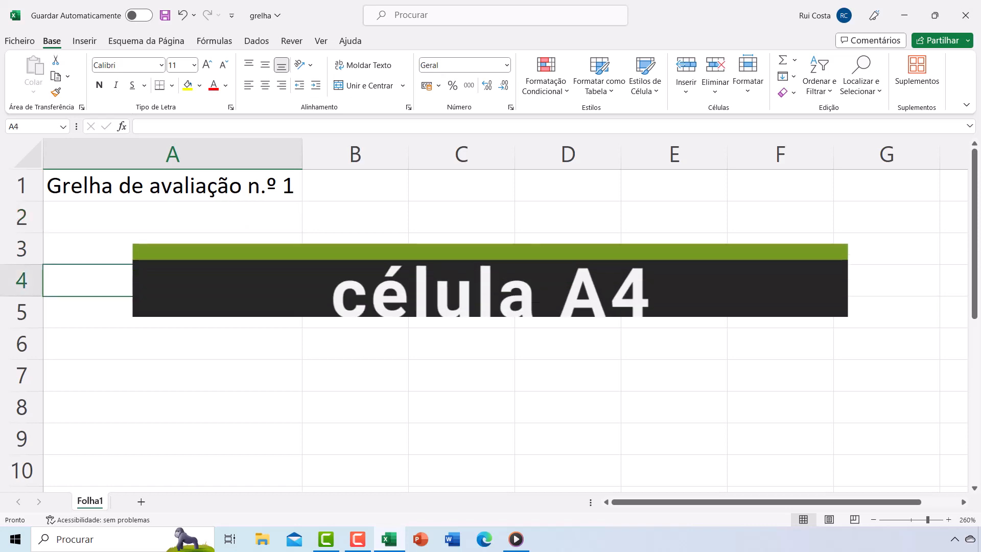
{"action": "type", "text": "Dado"}
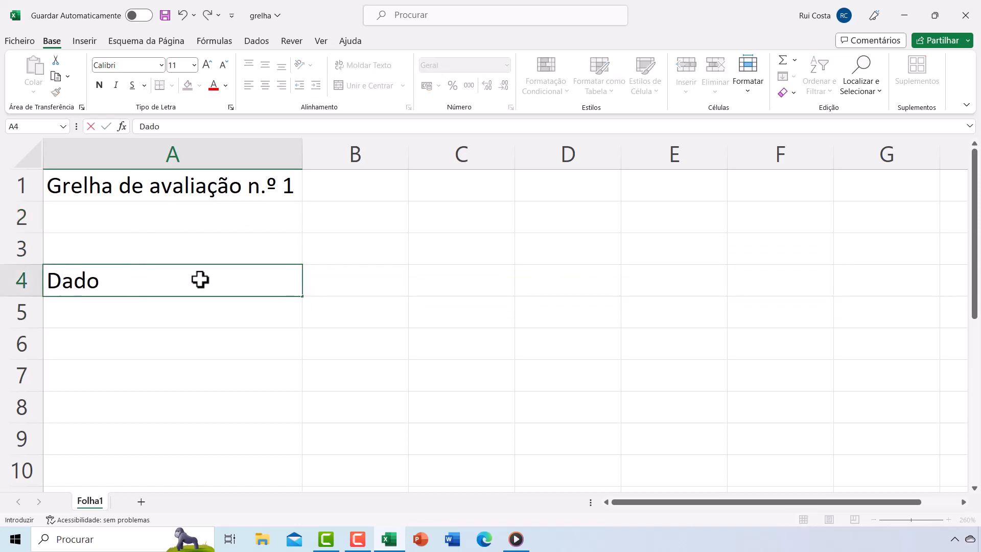
{"action": "type", "text": "s do aluno"}
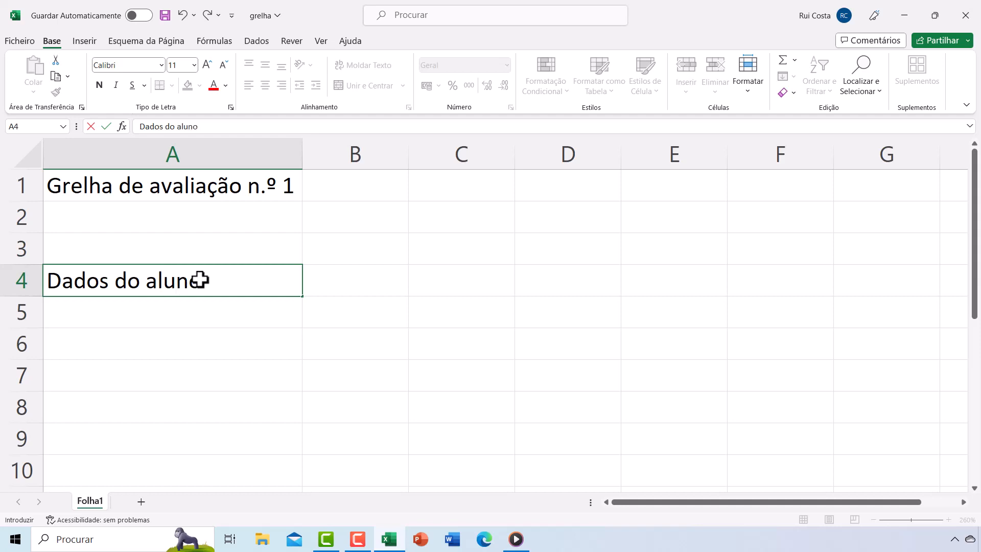
{"action": "key", "text": "Return"}
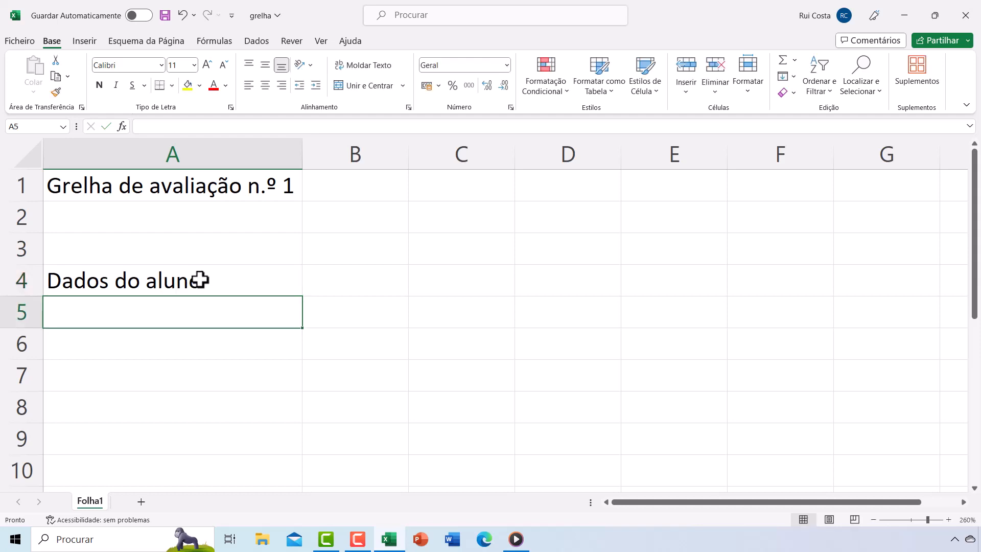
- Enter the column headers N.º in A5 and Nome in B5
{"action": "type", "text": "N.º"}
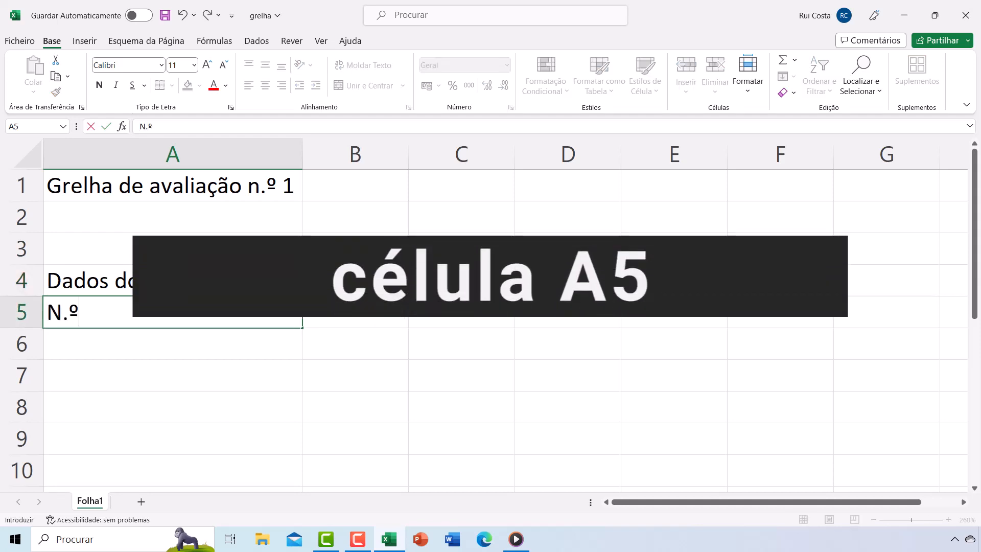
{"action": "key", "text": "Return"}
{"action": "key", "text": "Right"}
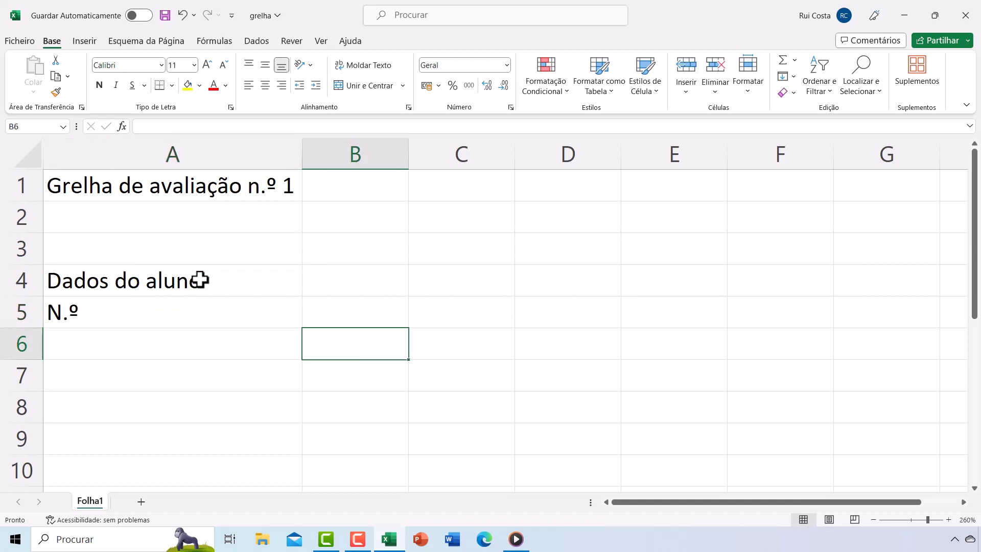
{"action": "key", "text": "Up"}
{"action": "type", "text": "Nome"}
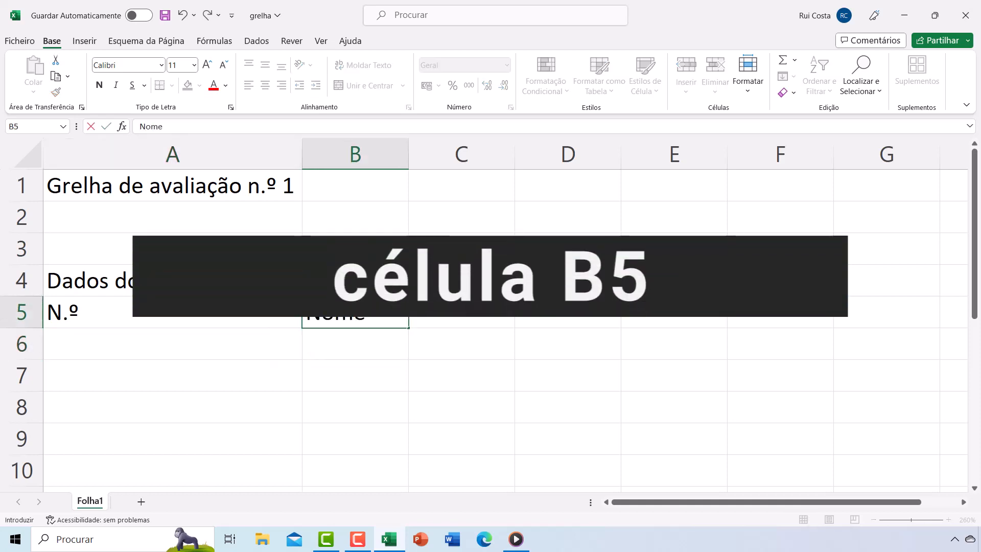
{"action": "key", "text": "Left"}
{"action": "key", "text": "Down"}
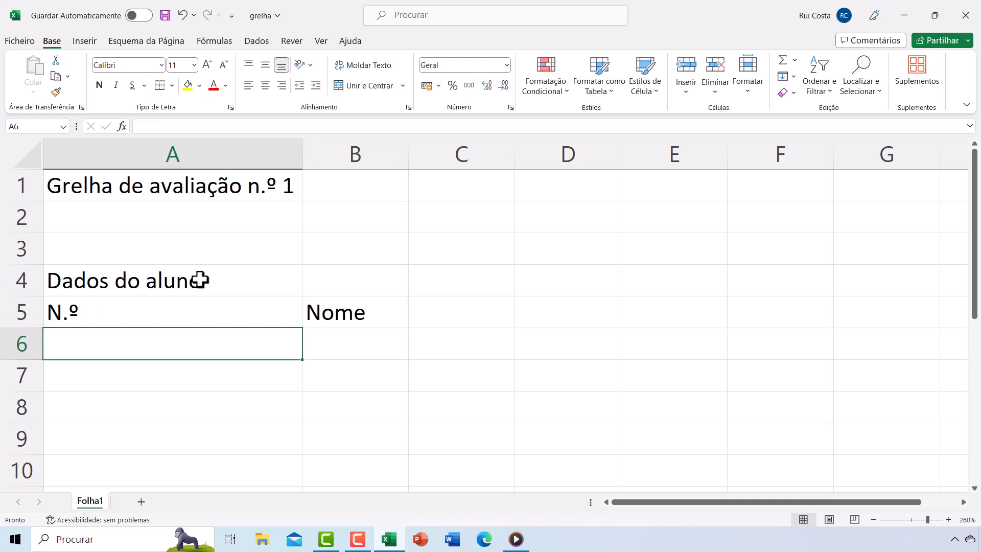
- Fill cells A6 to A9 with the student numbers 1, 2, 3 and 4
{"action": "type", "text": "1"}
{"action": "key", "text": "Return"}
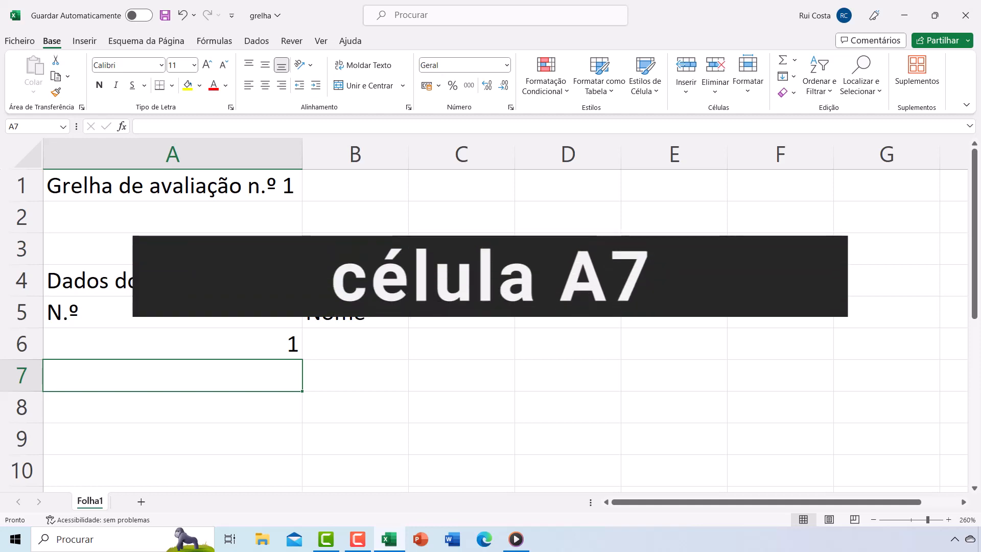
{"action": "type", "text": "2"}
{"action": "key", "text": "Return"}
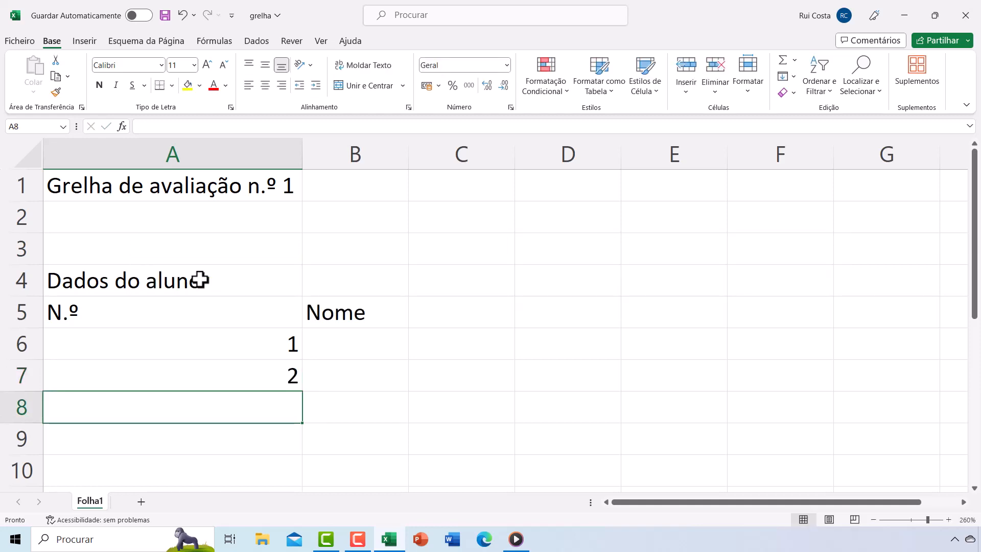
{"action": "type", "text": "3"}
{"action": "key", "text": "Return"}
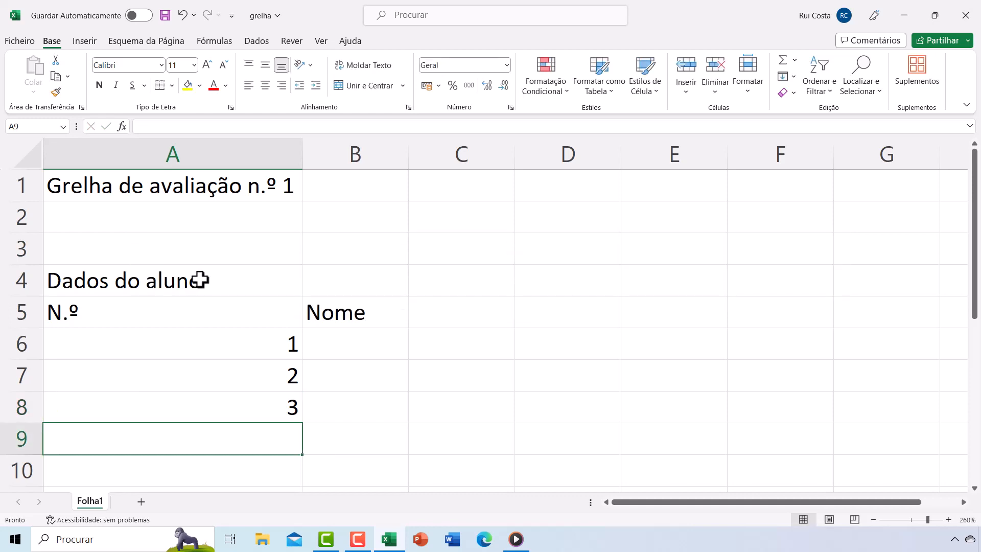
{"action": "type", "text": "4"}
{"action": "key", "text": "Return"}
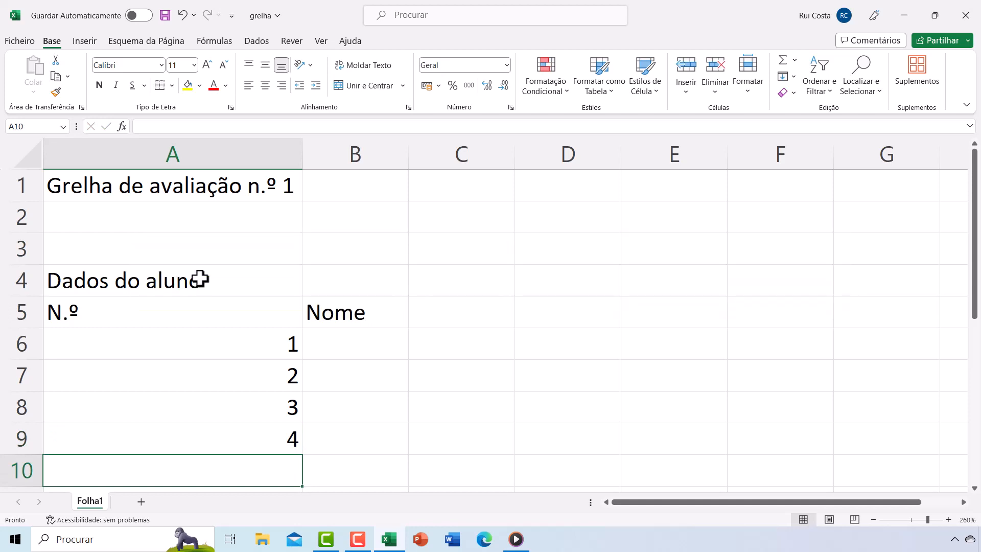
- Enter the four students' first names in cells B6 to B9 under the Nome header
{"action": "left_click", "coordinate": [327, 343]}
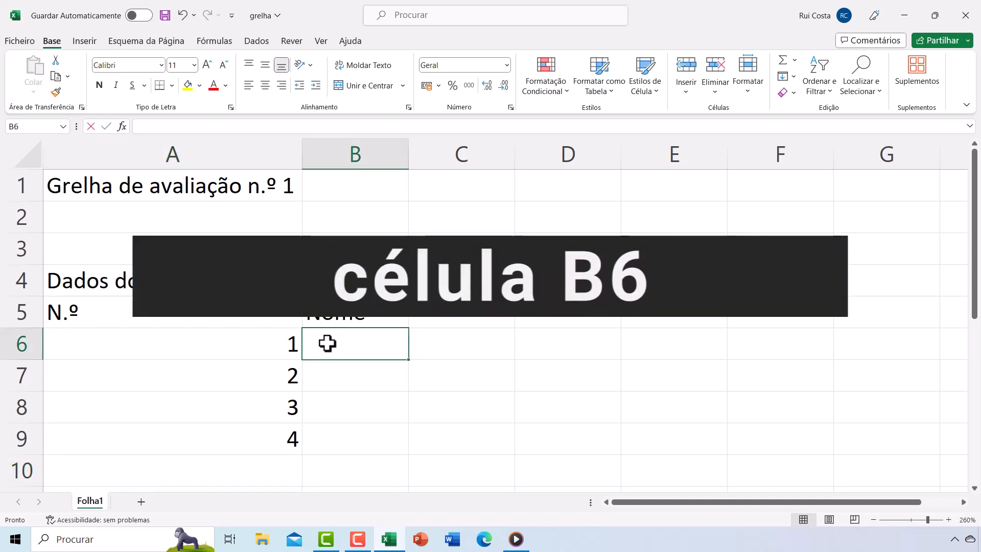
{"action": "type", "text": "Andreia"}
{"action": "key", "text": "Return"}
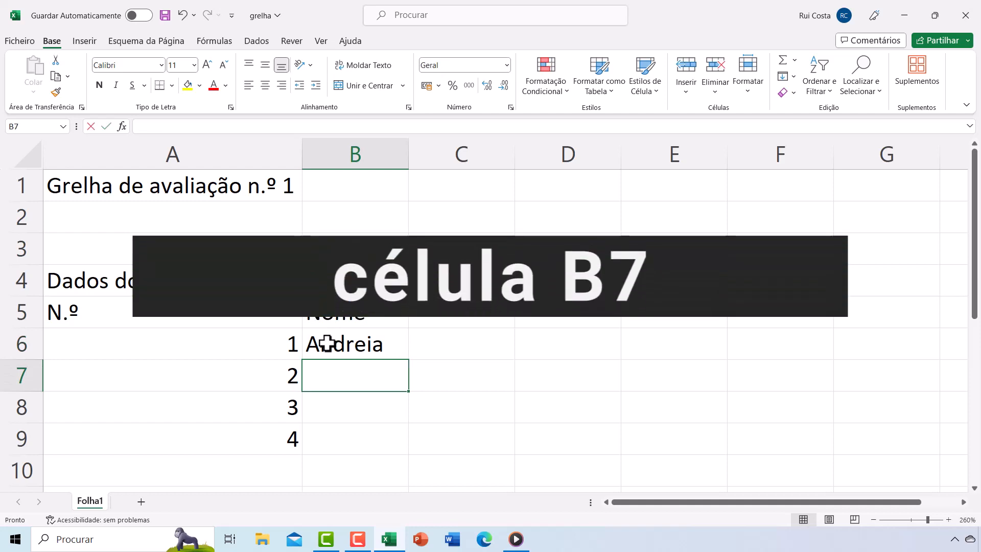
{"action": "type", "text": "Bruno"}
{"action": "key", "text": "Return"}
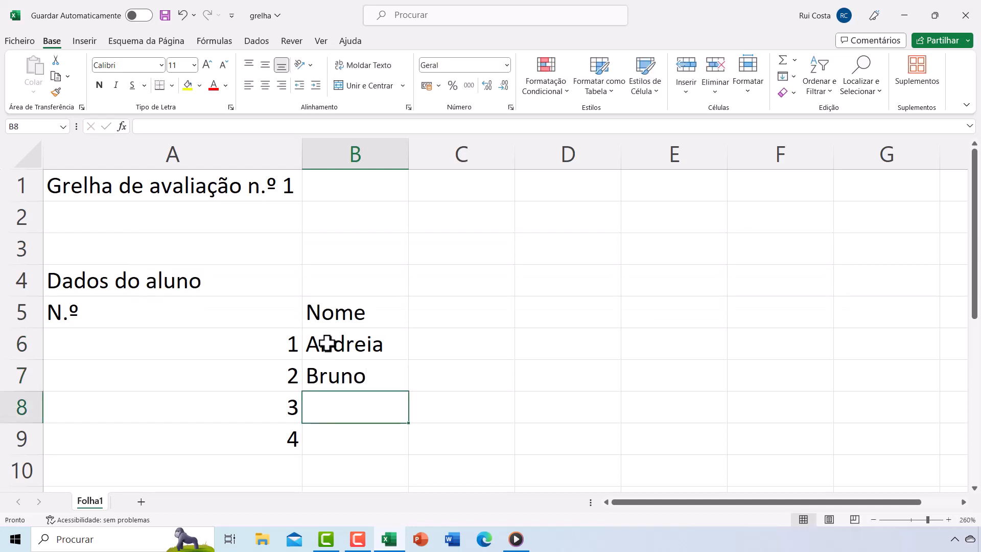
{"action": "type", "text": "Daniela"}
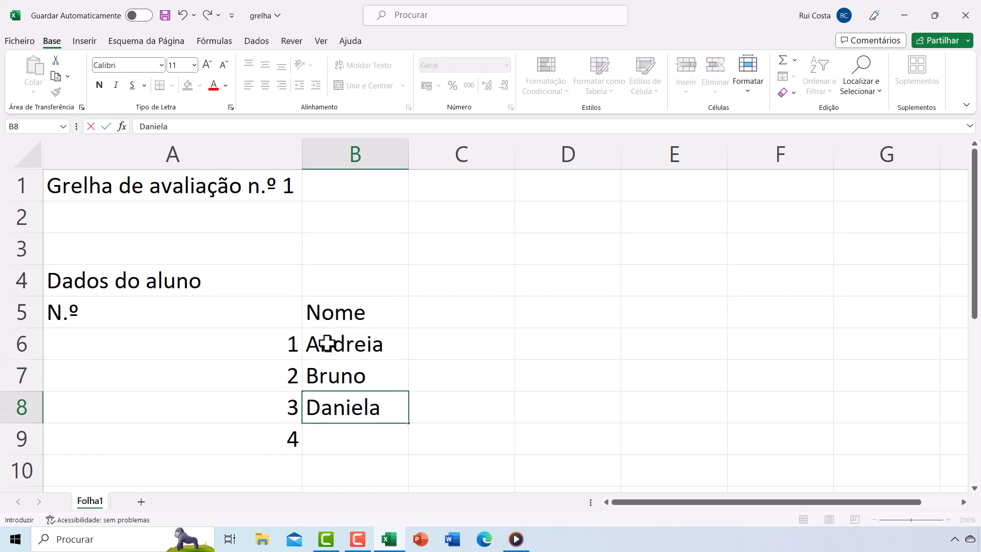
{"action": "key", "text": "Return"}
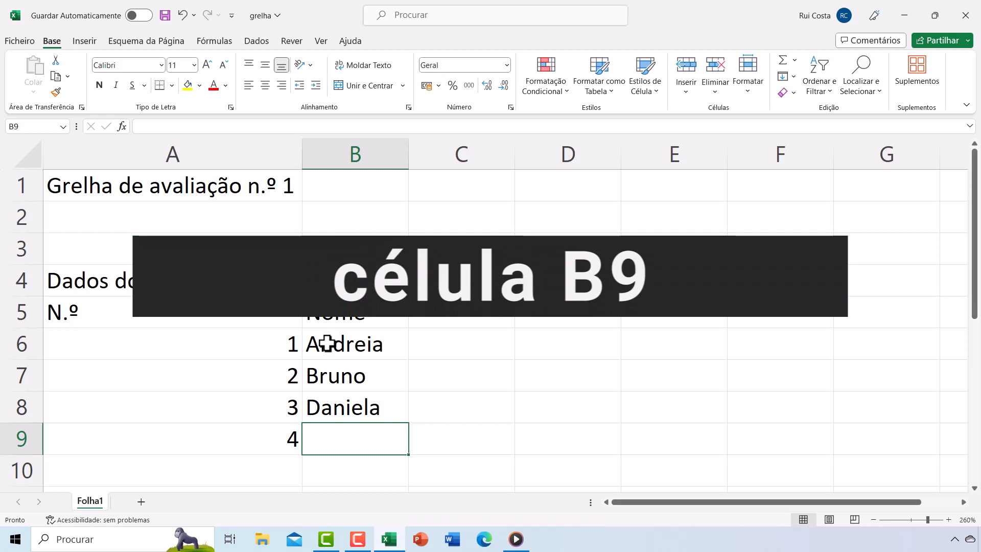
{"action": "type", "text": "João"}
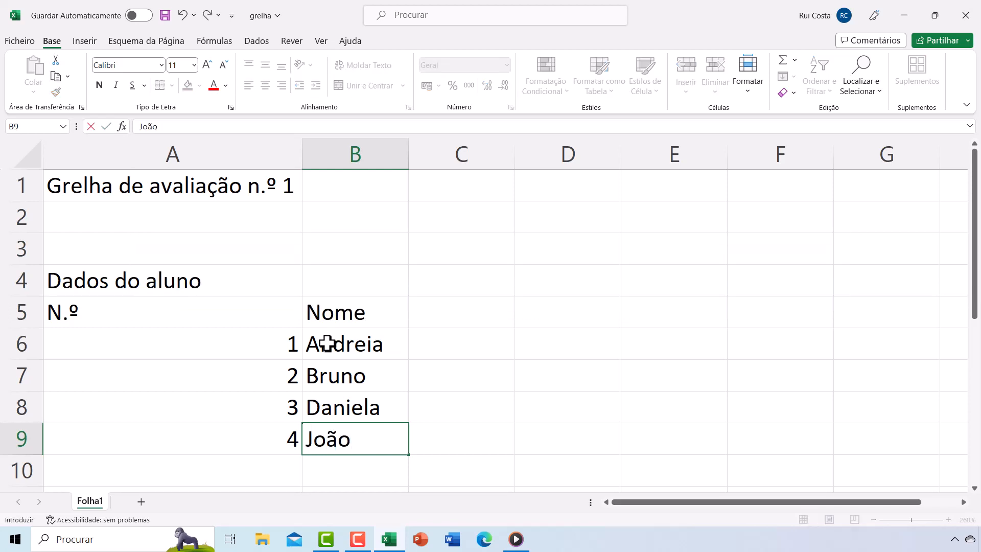
{"action": "key", "text": "Return"}
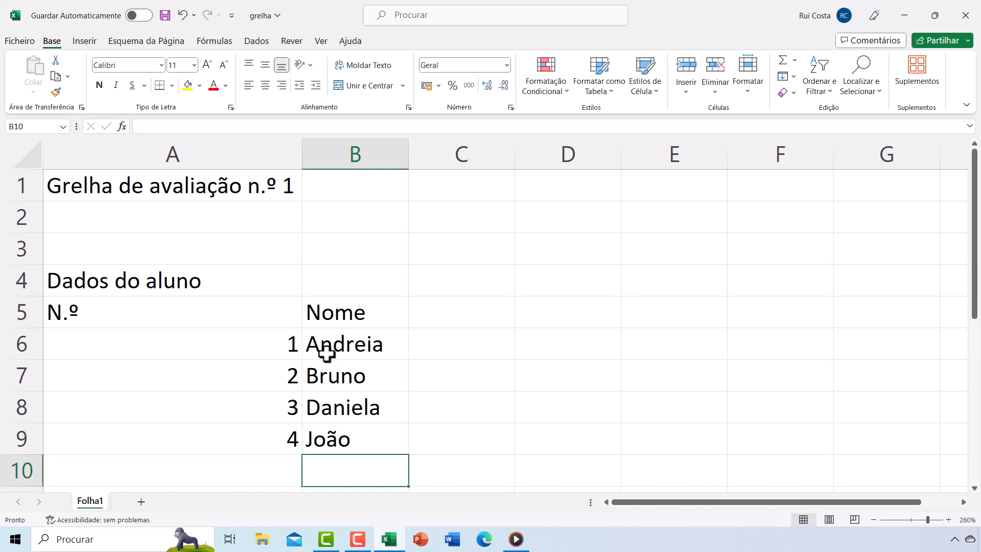
- Select the names in B6:B9 and then the numbers in A6:A9 to compare their alignment
{"action": "left_click", "coordinate": [340, 343]}
{"action": "left_click_drag", "start_coordinate": [339, 344], "coordinate": [339, 435]}
{"action": "left_click_drag", "start_coordinate": [253, 345], "coordinate": [251, 431]}
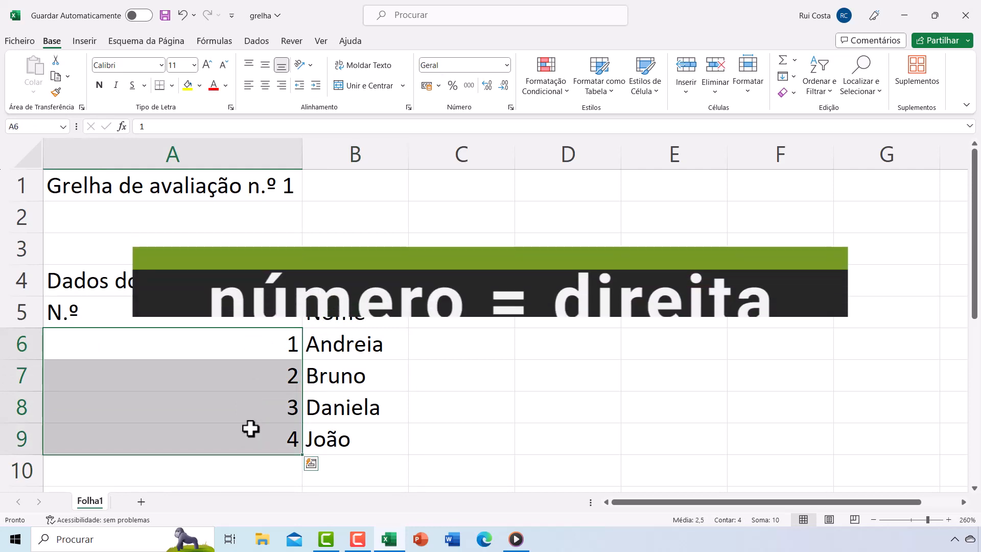
{"action": "left_click", "coordinate": [340, 464]}
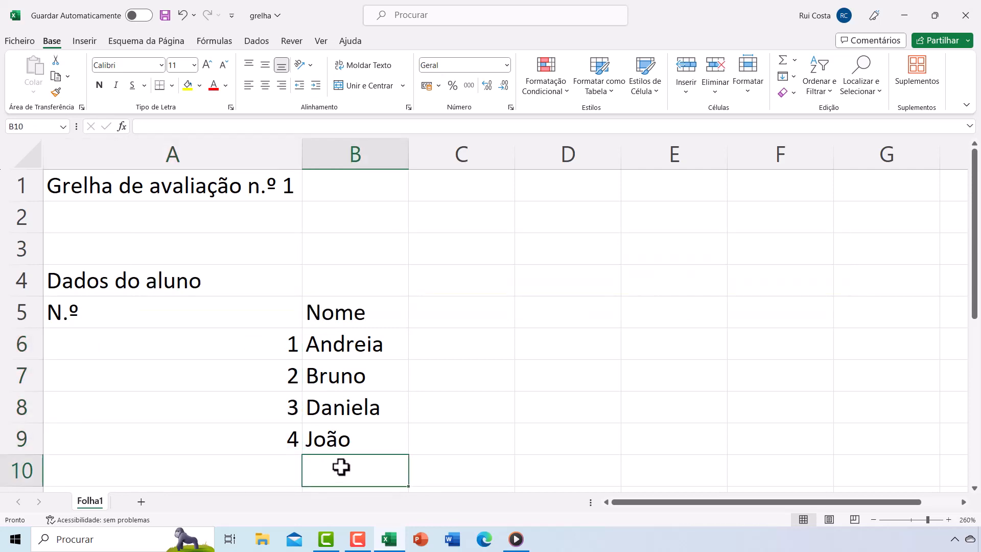